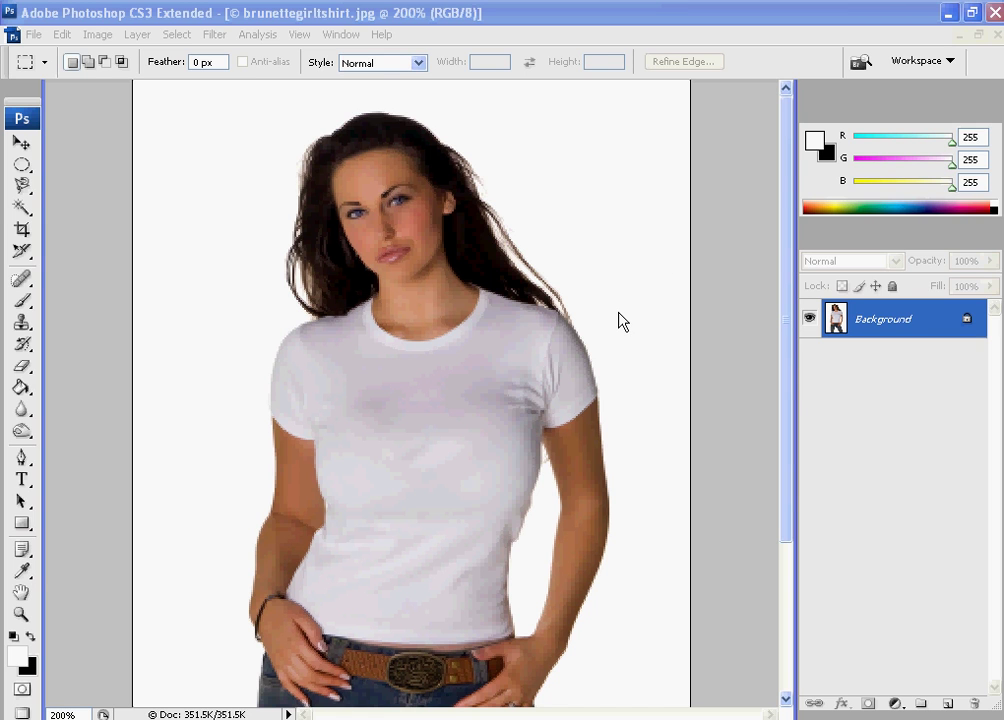
- Duplicate the Background layer, select the Brush tool, and add an empty Layer 1 above the copy
{"action": "left_click", "coordinate": [618, 312]}
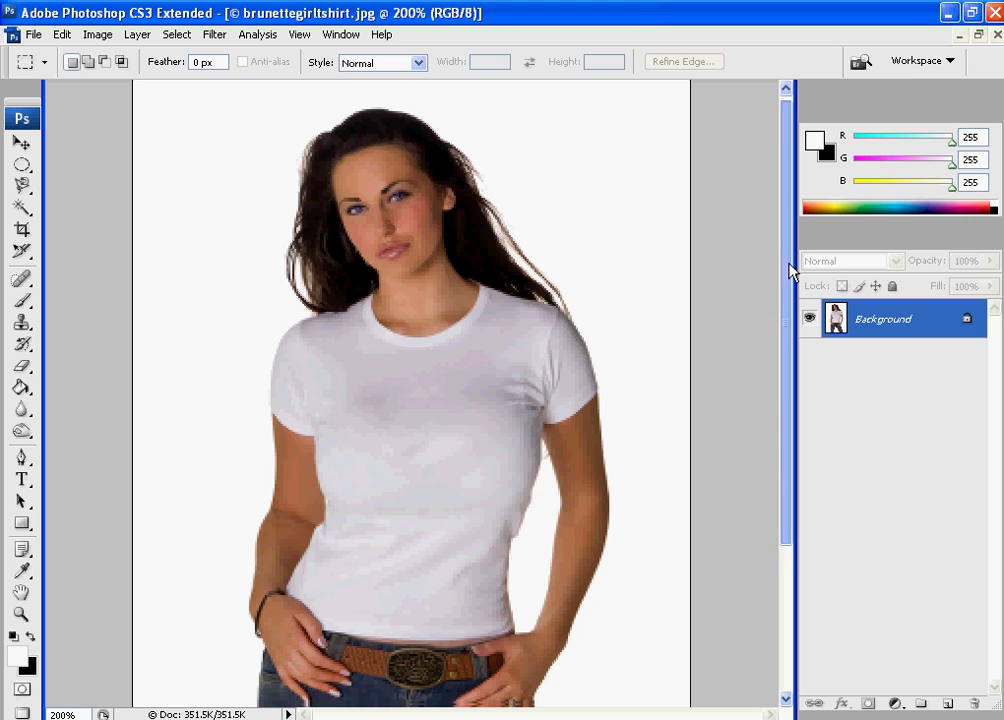
{"action": "scroll", "coordinate": [785, 268], "scroll_direction": "down", "scroll_amount": 1}
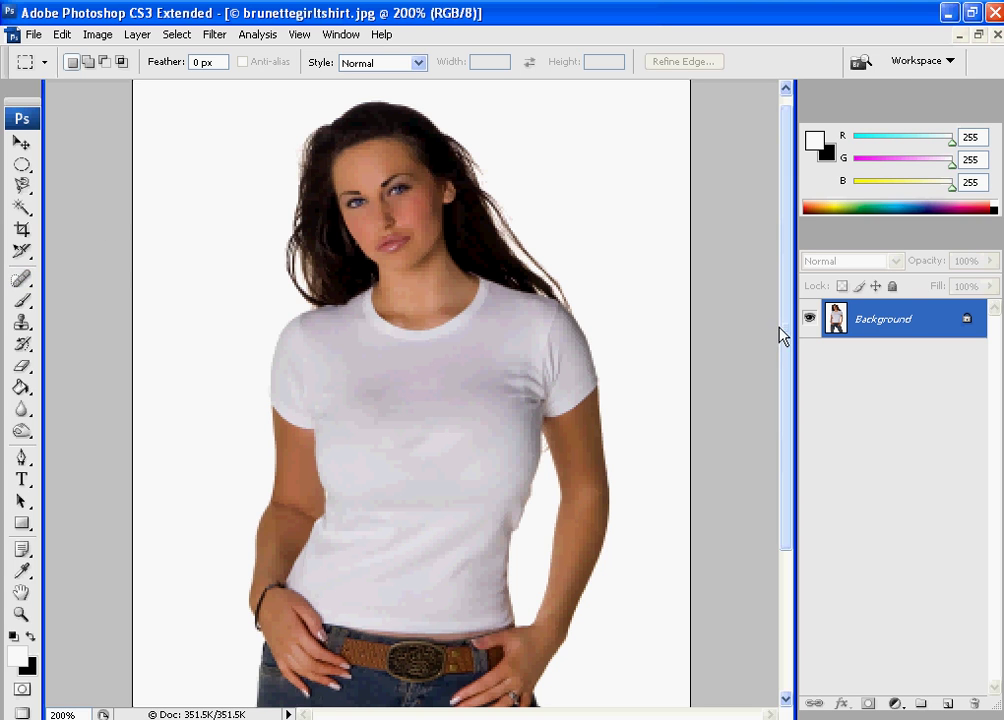
{"action": "left_click_drag", "start_coordinate": [887, 320], "coordinate": [947, 689]}
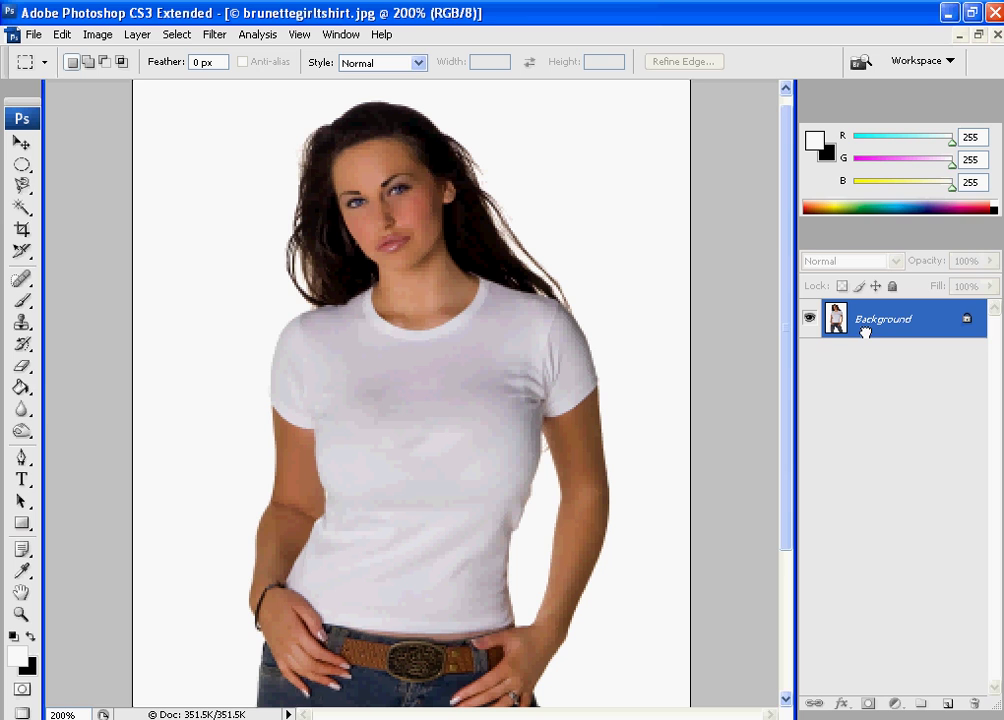
{"action": "key", "text": "ctrl+j"}
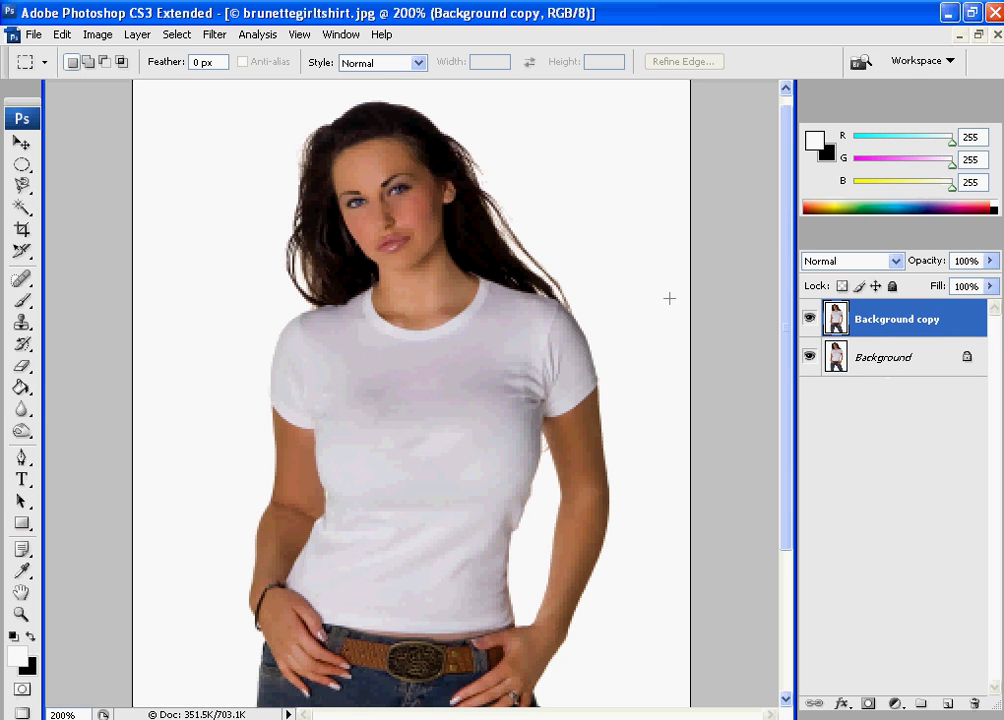
{"action": "left_click", "coordinate": [22, 301]}
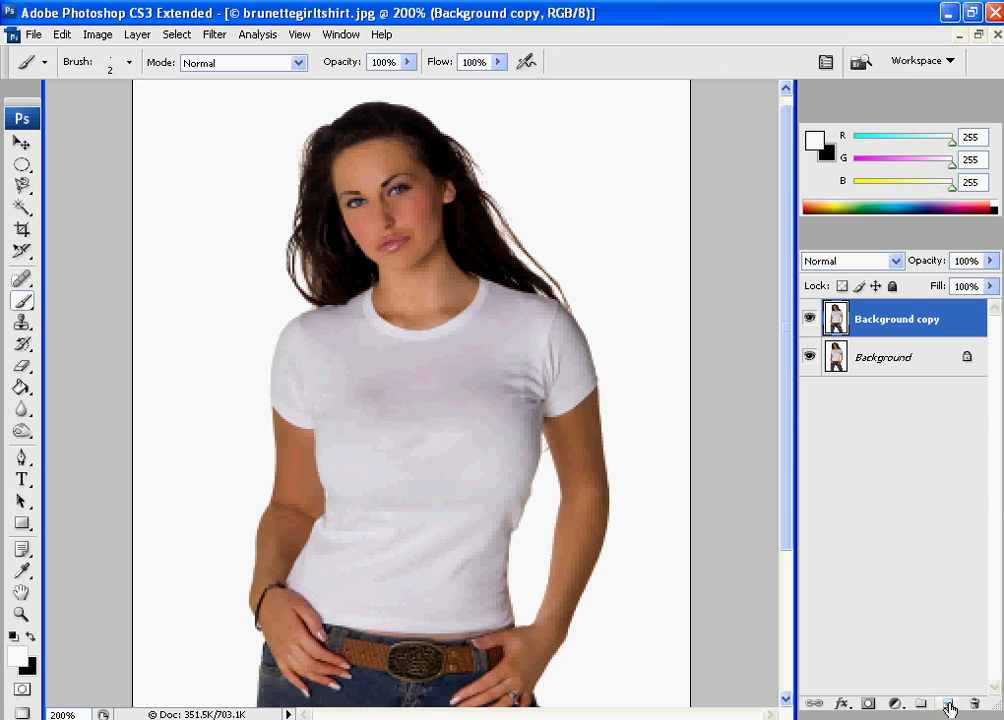
{"action": "left_click", "coordinate": [947, 705]}
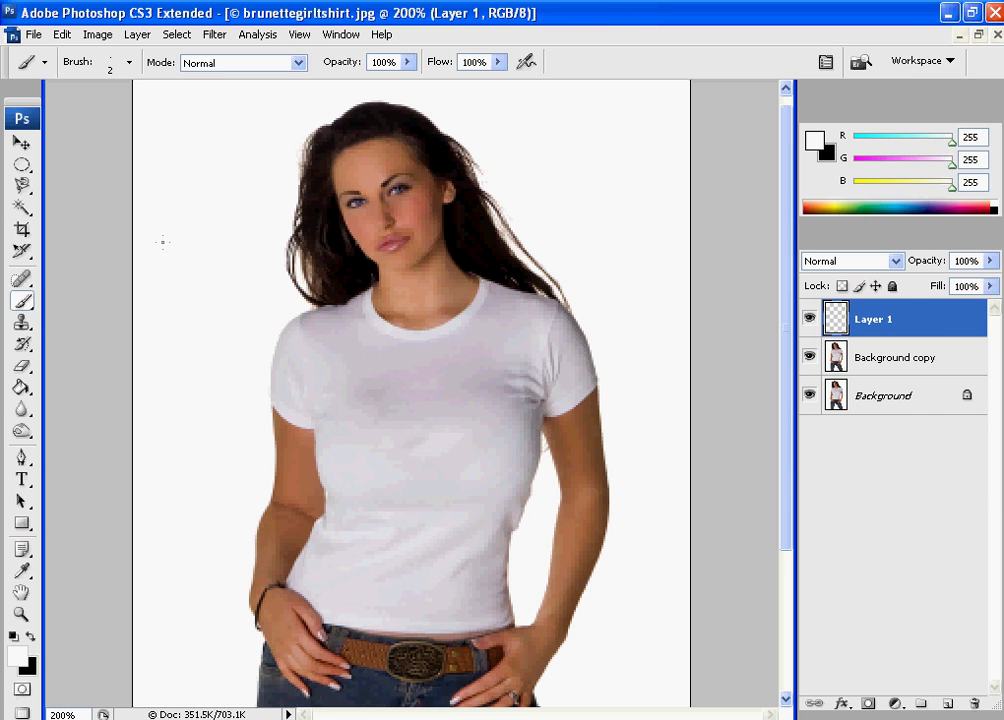
- Set the brush's Master Diameter to 30 px
{"action": "left_click", "coordinate": [130, 63]}
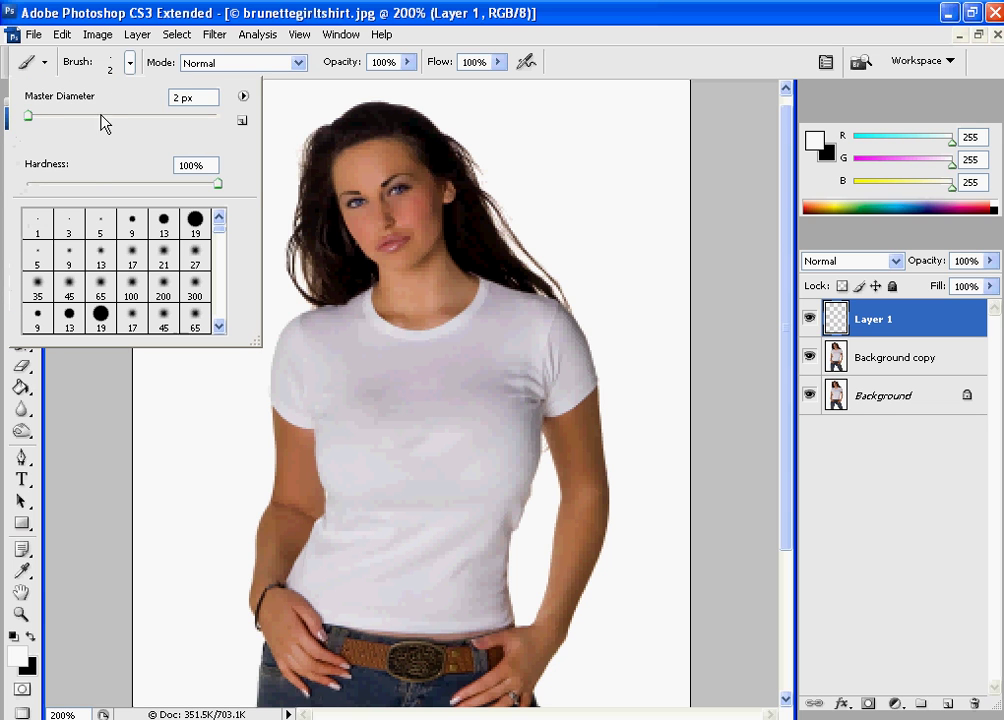
{"action": "left_click", "coordinate": [195, 220]}
{"action": "left_click", "coordinate": [190, 97]}
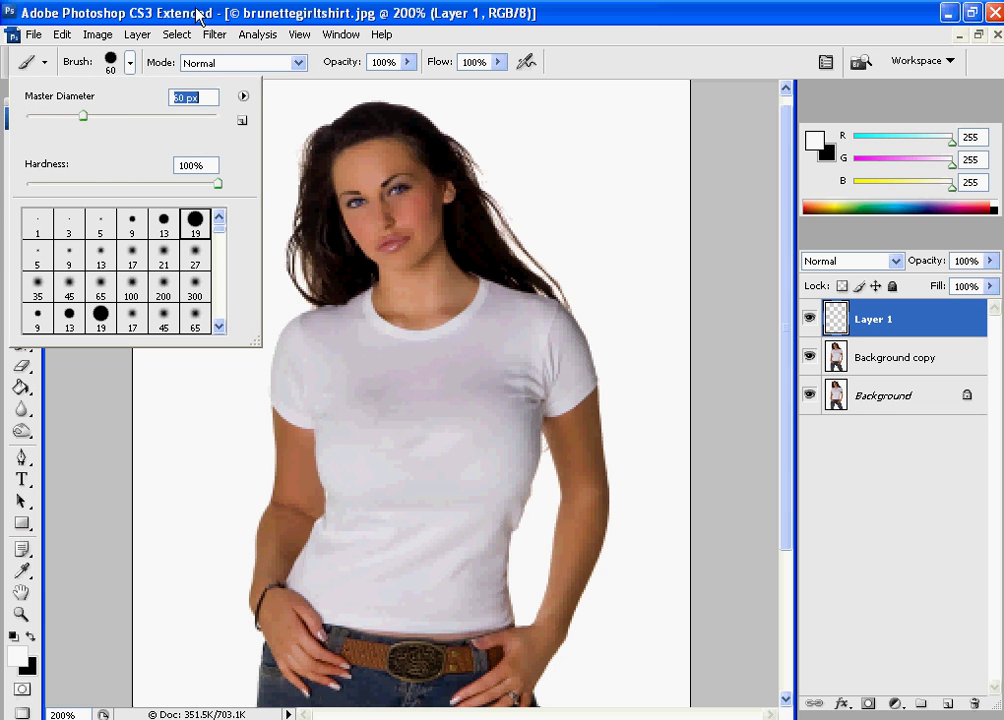
{"action": "type", "text": "60"}
{"action": "key", "text": "Return"}
{"action": "left_click", "coordinate": [130, 63]}
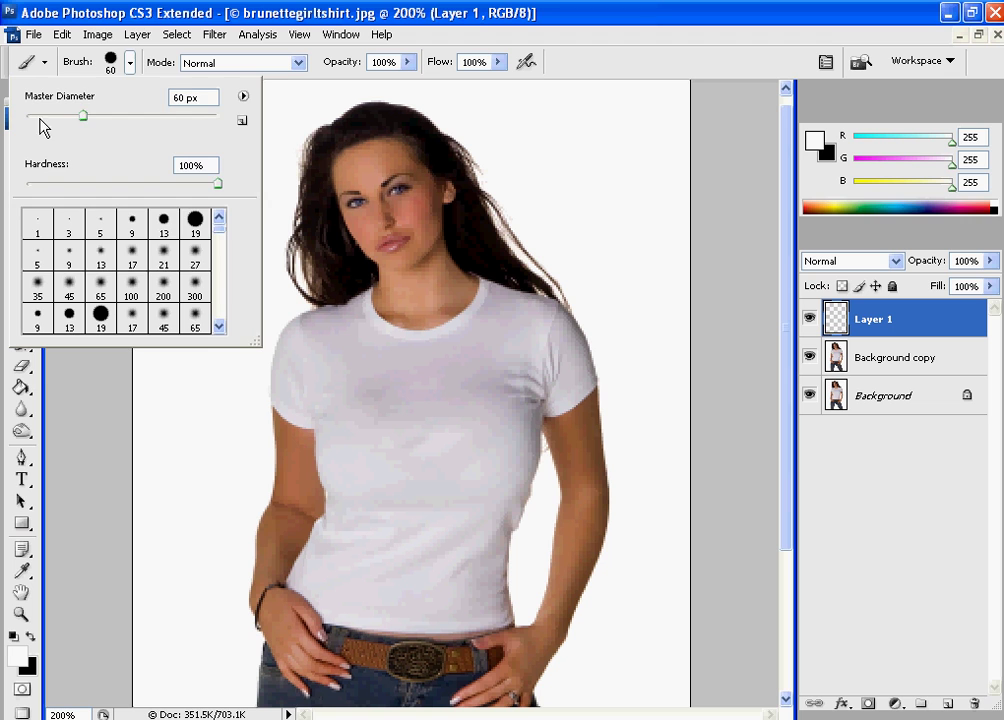
{"action": "type", "text": "30"}
{"action": "key", "text": "Return"}
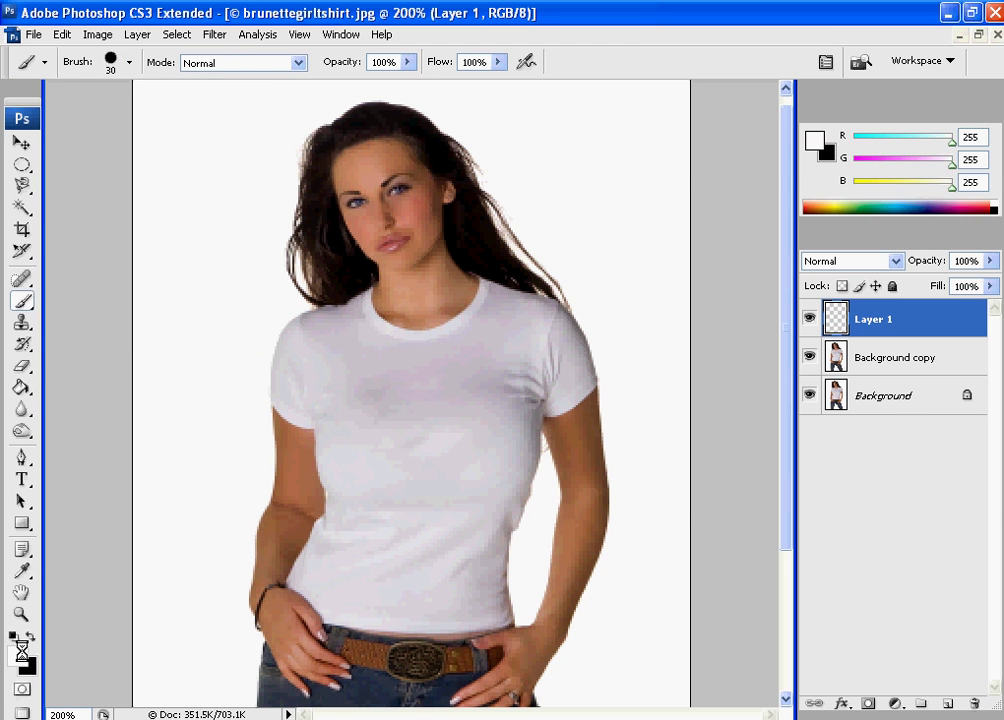
- Pick green #5ab000 (R 90, G 176, B 0) as the foreground colour and brush it over the shirt on Layer 1
{"action": "left_click", "coordinate": [17, 657]}
{"action": "left_click_drag", "start_coordinate": [761, 325], "coordinate": [803, 288]}
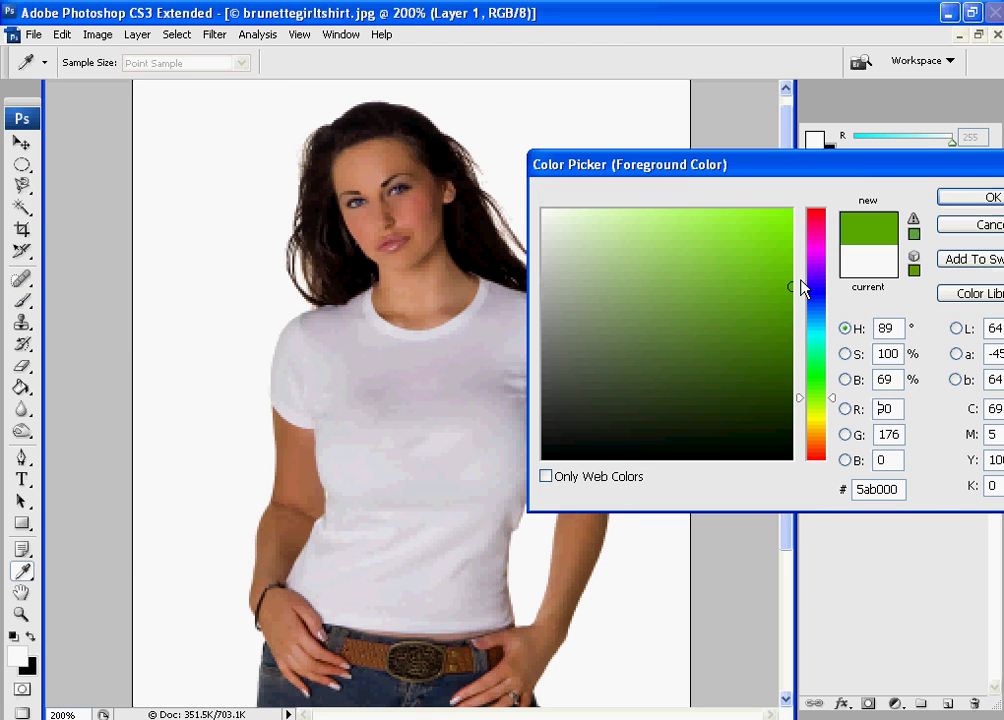
{"action": "left_click", "coordinate": [973, 199]}
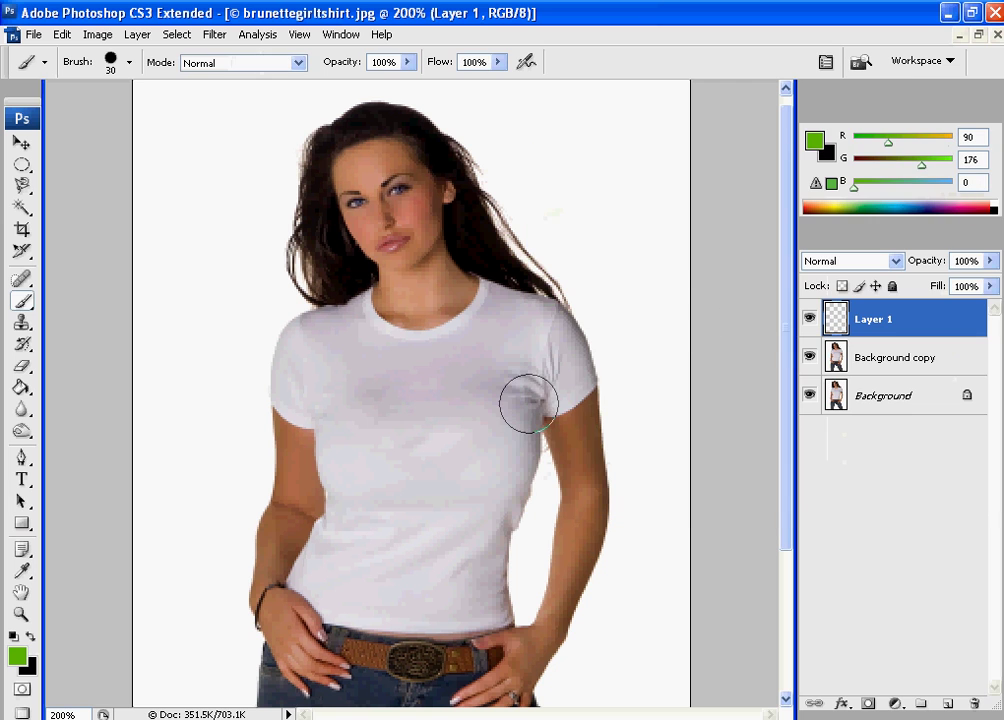
{"action": "mouse_move", "coordinate": [395, 411]}
{"action": "left_mouse_down"}
{"action": "mouse_move", "coordinate": [380, 465]}
{"action": "mouse_move", "coordinate": [401, 439]}
{"action": "mouse_move", "coordinate": [423, 457]}
{"action": "mouse_move", "coordinate": [386, 496]}
{"action": "mouse_move", "coordinate": [367, 489]}
{"action": "mouse_move", "coordinate": [361, 462]}
{"action": "mouse_move", "coordinate": [346, 452]}
{"action": "mouse_move", "coordinate": [331, 399]}
{"action": "mouse_move", "coordinate": [299, 394]}
{"action": "mouse_move", "coordinate": [322, 334]}
{"action": "mouse_move", "coordinate": [356, 340]}
{"action": "mouse_move", "coordinate": [344, 380]}
{"action": "mouse_move", "coordinate": [408, 408]}
{"action": "mouse_move", "coordinate": [389, 398]}
{"action": "mouse_move", "coordinate": [379, 360]}
{"action": "mouse_move", "coordinate": [462, 360]}
{"action": "mouse_move", "coordinate": [499, 318]}
{"action": "mouse_move", "coordinate": [553, 359]}
{"action": "mouse_move", "coordinate": [556, 348]}
{"action": "mouse_move", "coordinate": [514, 322]}
{"action": "mouse_move", "coordinate": [514, 349]}
{"action": "mouse_move", "coordinate": [370, 548]}
{"action": "mouse_move", "coordinate": [359, 517]}
{"action": "mouse_move", "coordinate": [364, 481]}
{"action": "mouse_move", "coordinate": [356, 484]}
{"action": "mouse_move", "coordinate": [352, 540]}
{"action": "mouse_move", "coordinate": [318, 574]}
{"action": "mouse_move", "coordinate": [364, 600]}
{"action": "mouse_move", "coordinate": [473, 602]}
{"action": "mouse_move", "coordinate": [457, 573]}
{"action": "mouse_move", "coordinate": [420, 549]}
{"action": "mouse_move", "coordinate": [480, 545]}
{"action": "mouse_move", "coordinate": [516, 418]}
{"action": "mouse_move", "coordinate": [472, 440]}
{"action": "mouse_move", "coordinate": [444, 507]}
{"action": "left_mouse_up"}
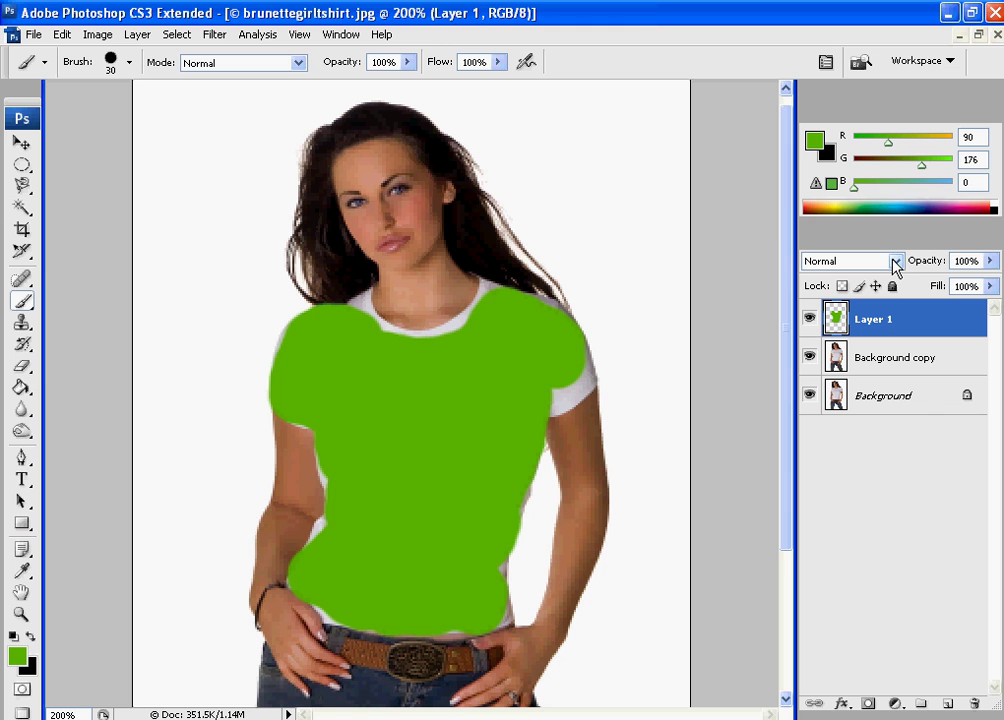
- Set Layer 1's blend mode to Color, then begin duplicating Layer 1
{"action": "left_click", "coordinate": [895, 260]}
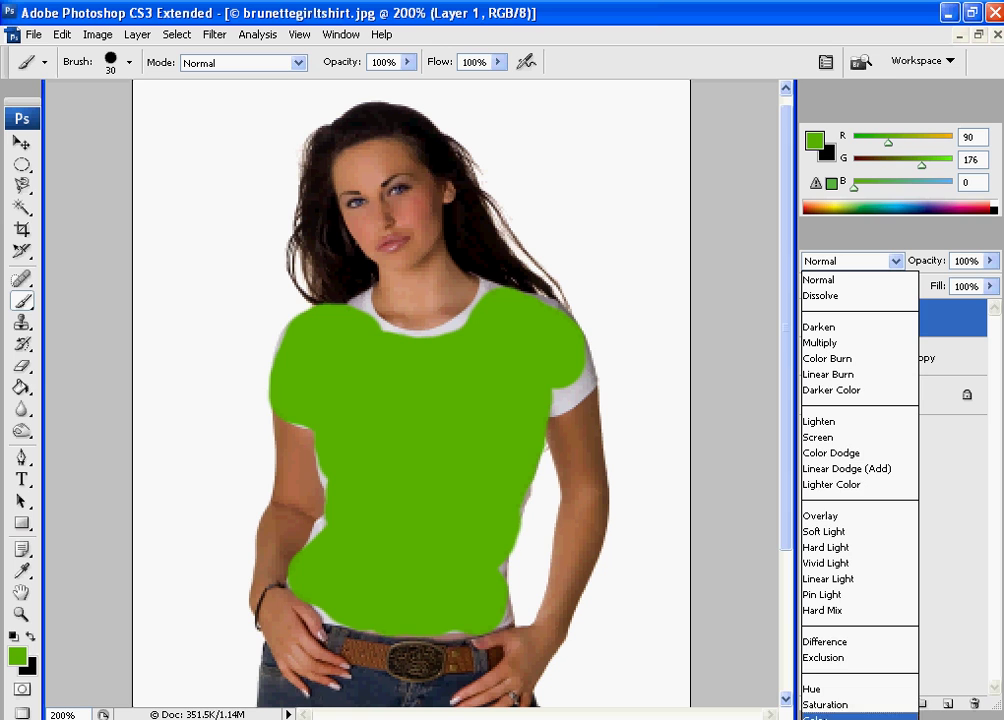
{"action": "left_click", "coordinate": [816, 716]}
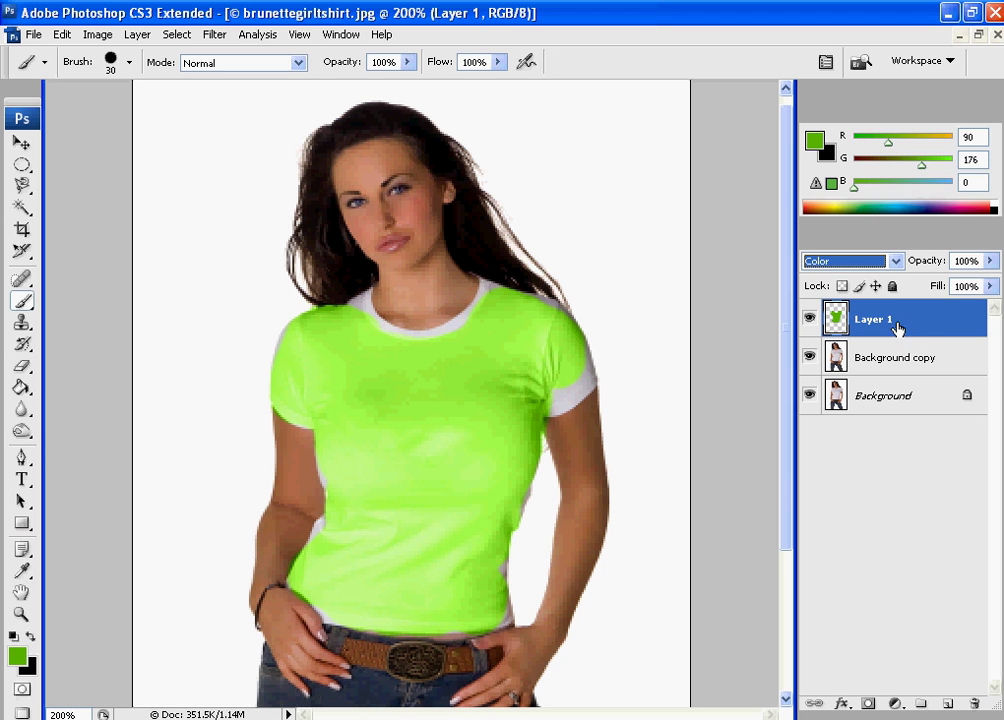
{"action": "left_click_drag", "start_coordinate": [868, 318], "coordinate": [938, 375]}
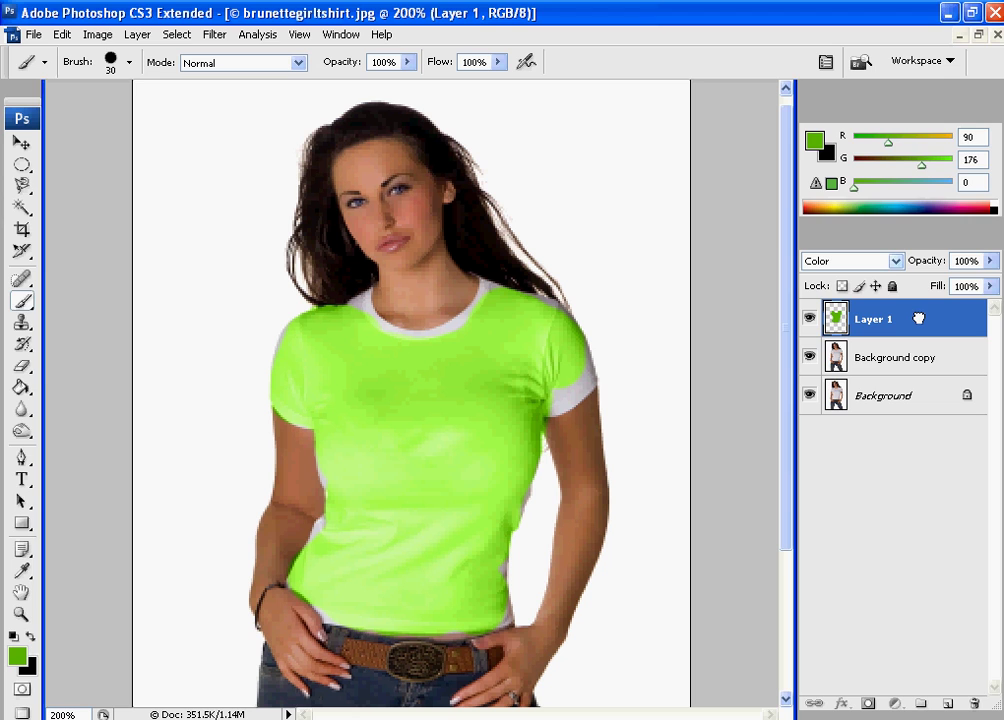
{"action": "key", "text": "Tab"}
{"action": "left_click_drag", "start_coordinate": [918, 318], "coordinate": [889, 542]}
- Restore the panels, duplicate Layer 1 into Layer 1 copy, and hide the copy after comparing
{"action": "key", "text": "Tab"}
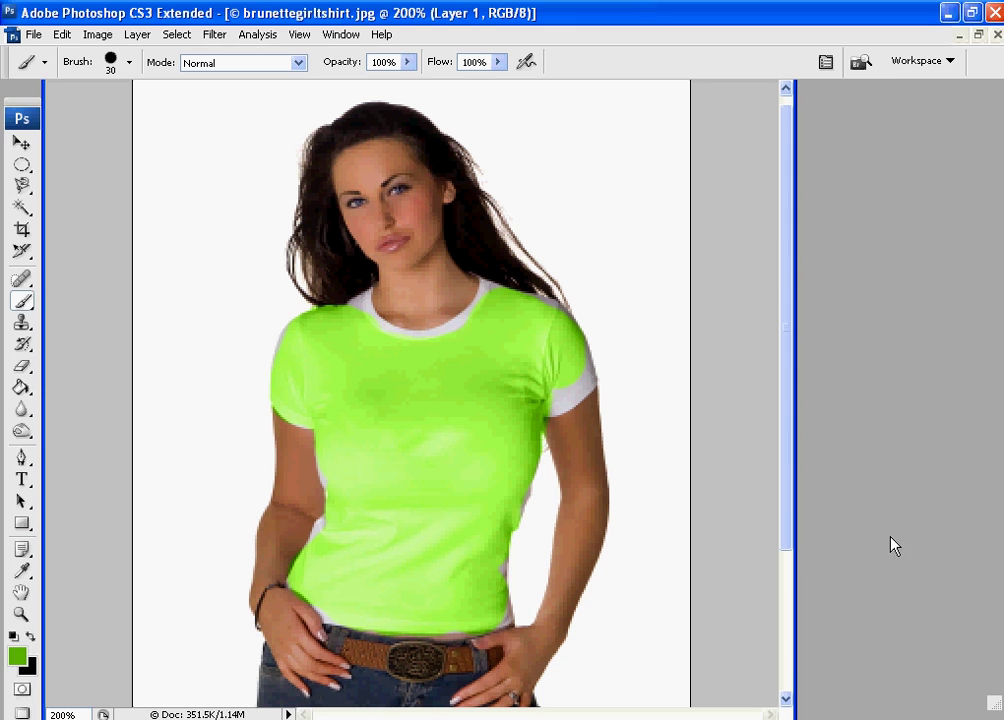
{"action": "left_click_drag", "start_coordinate": [877, 311], "coordinate": [947, 703]}
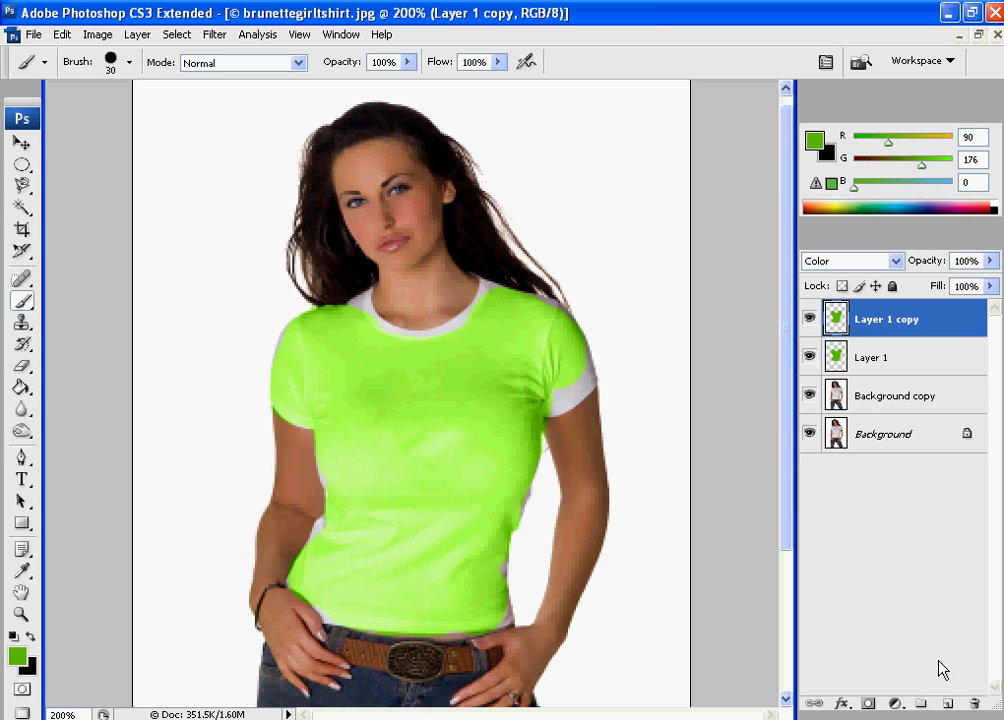
{"action": "left_click", "coordinate": [809, 319]}
{"action": "left_click", "coordinate": [809, 319]}
{"action": "left_click", "coordinate": [809, 319]}
{"action": "left_click", "coordinate": [809, 319]}
{"action": "left_click", "coordinate": [809, 319]}
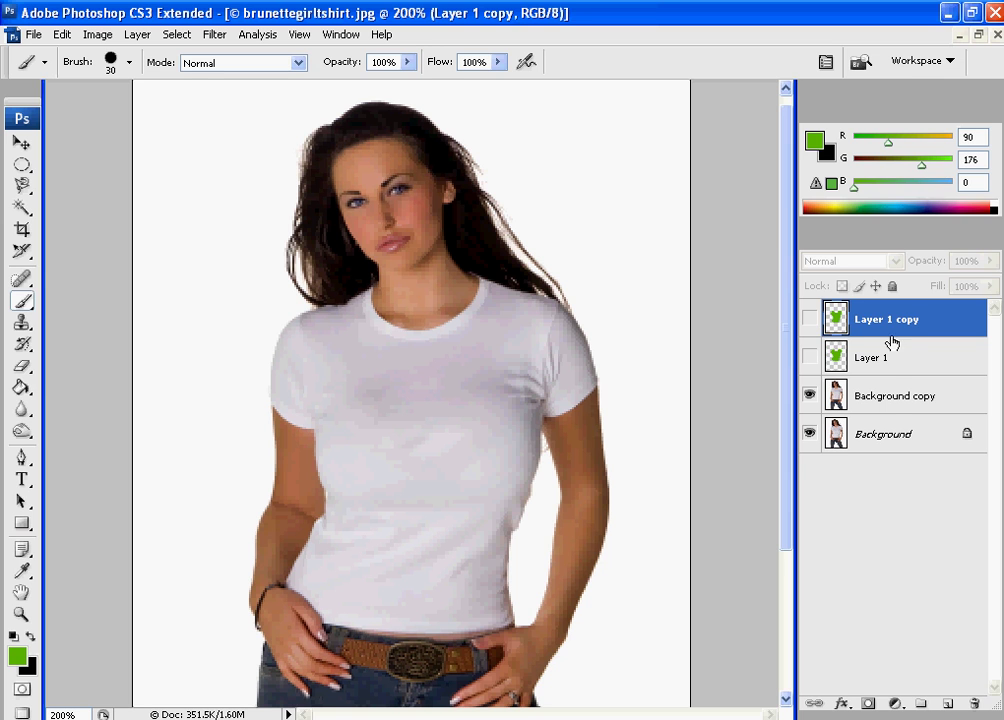
- On the Background copy layer, trace around the T-shirt with the Magnetic Lasso and close the selection
{"action": "left_click", "coordinate": [893, 395]}
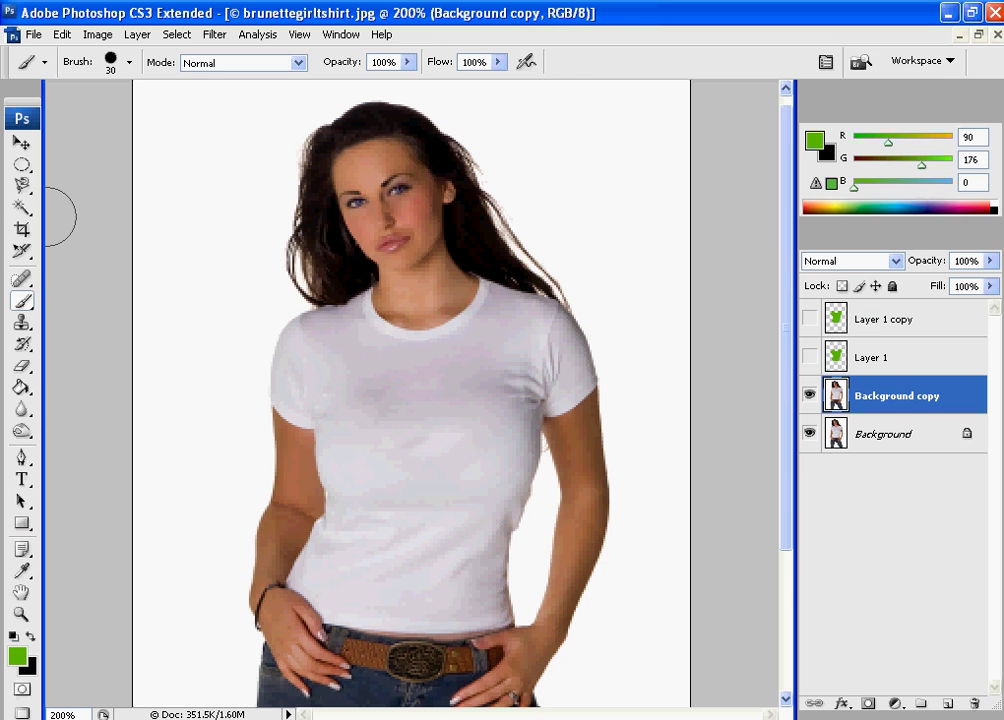
{"action": "left_click", "coordinate": [24, 187]}
{"action": "left_click_drag", "start_coordinate": [28, 193], "coordinate": [72, 224]}
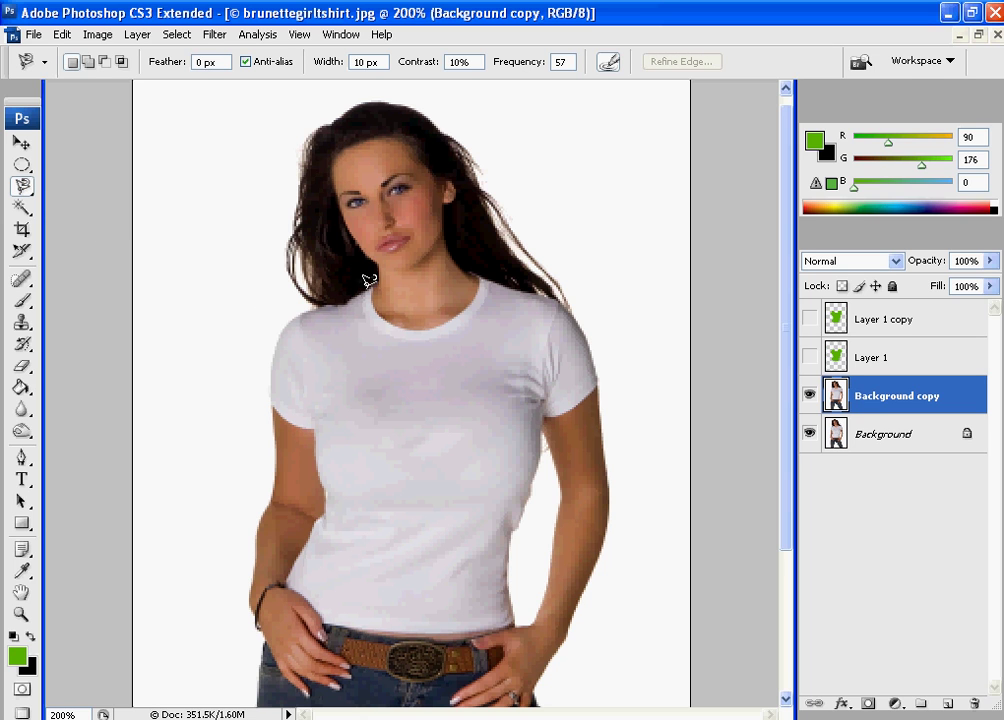
{"action": "mouse_move", "coordinate": [386, 305]}
{"action": "left_mouse_down"}
{"action": "mouse_move", "coordinate": [419, 320]}
{"action": "mouse_move", "coordinate": [468, 312]}
{"action": "mouse_move", "coordinate": [486, 278]}
{"action": "mouse_move", "coordinate": [532, 286]}
{"action": "mouse_move", "coordinate": [587, 327]}
{"action": "mouse_move", "coordinate": [594, 374]}
{"action": "mouse_move", "coordinate": [563, 407]}
{"action": "left_mouse_up"}
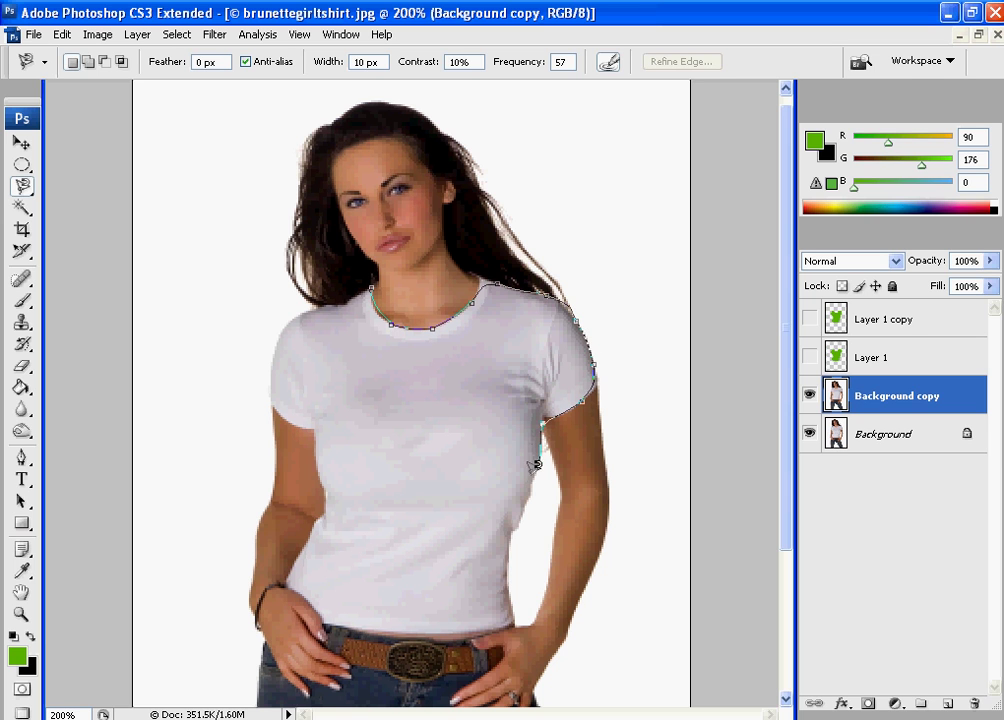
{"action": "mouse_move", "coordinate": [536, 464]}
{"action": "left_mouse_down"}
{"action": "mouse_move", "coordinate": [499, 552]}
{"action": "mouse_move", "coordinate": [513, 605]}
{"action": "mouse_move", "coordinate": [493, 623]}
{"action": "mouse_move", "coordinate": [312, 610]}
{"action": "mouse_move", "coordinate": [282, 561]}
{"action": "mouse_move", "coordinate": [322, 484]}
{"action": "mouse_move", "coordinate": [320, 458]}
{"action": "mouse_move", "coordinate": [309, 415]}
{"action": "mouse_move", "coordinate": [268, 376]}
{"action": "mouse_move", "coordinate": [277, 330]}
{"action": "mouse_move", "coordinate": [327, 298]}
{"action": "left_mouse_up"}
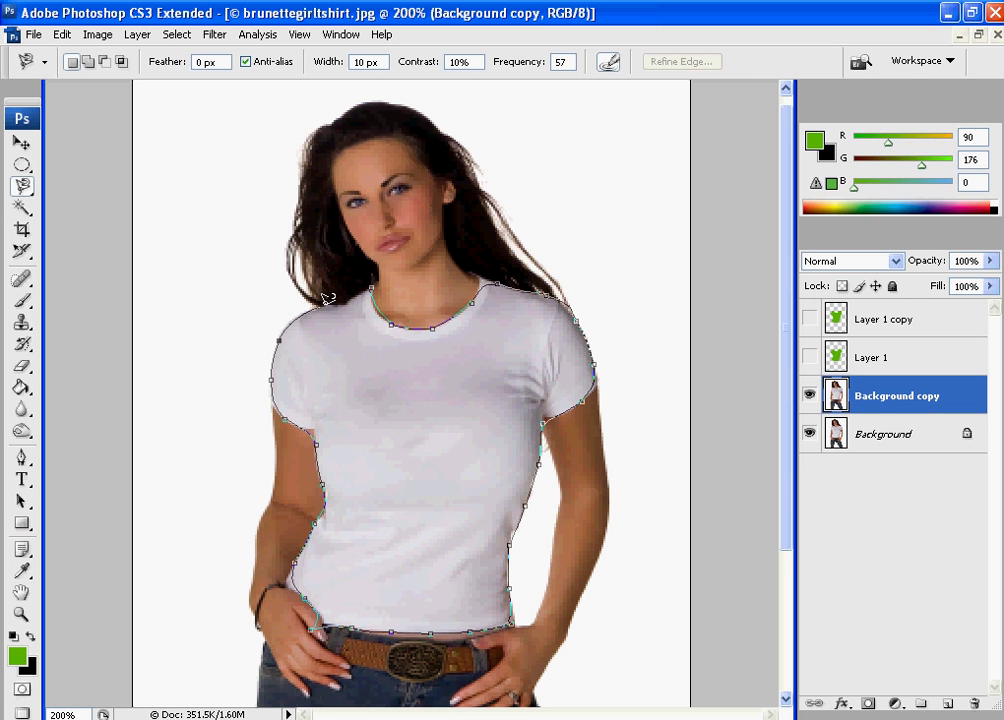
{"action": "left_click", "coordinate": [378, 280]}
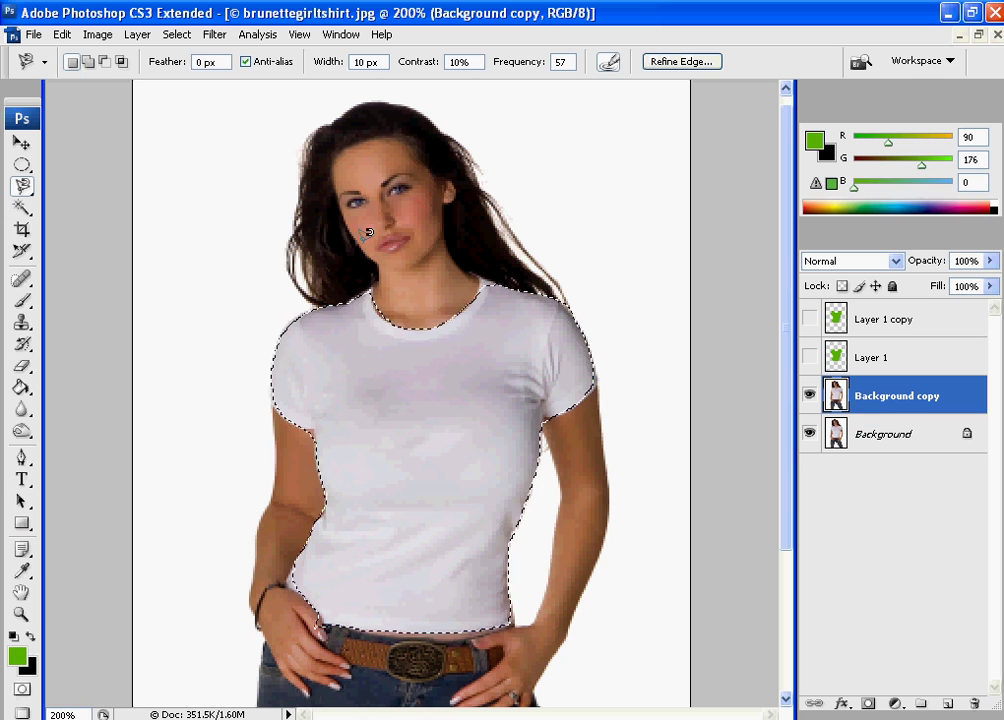
- Colorize the selection via Hue/Saturation with Hue 209, Saturation 55 and Lightness -47
{"action": "left_click", "coordinate": [98, 36]}
{"action": "mouse_move", "coordinate": [190, 93]}
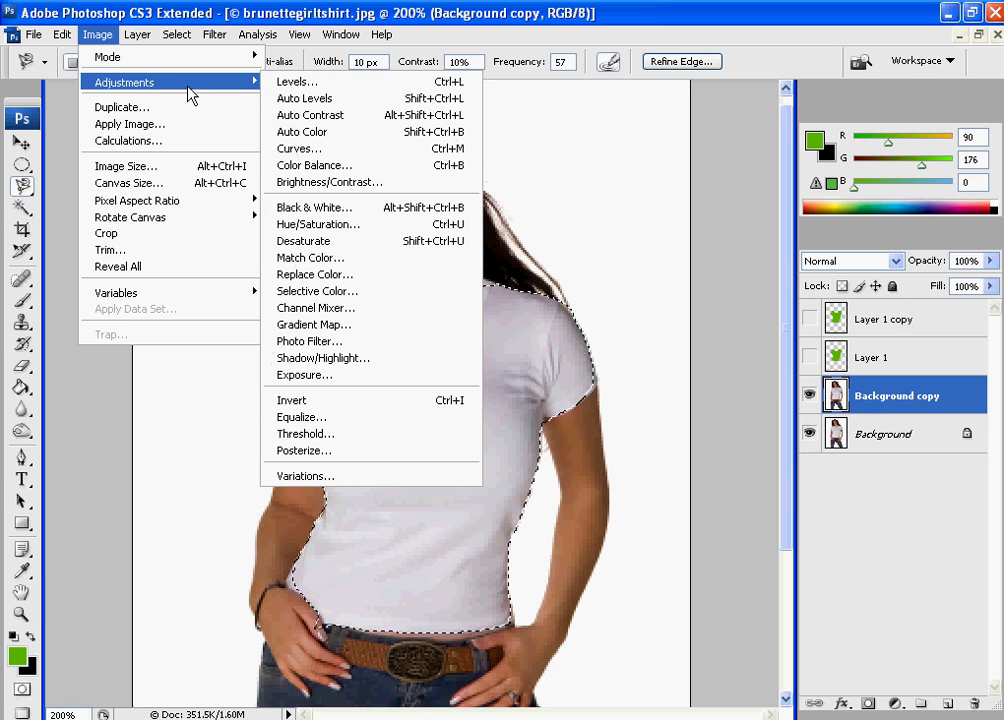
{"action": "left_click", "coordinate": [318, 224]}
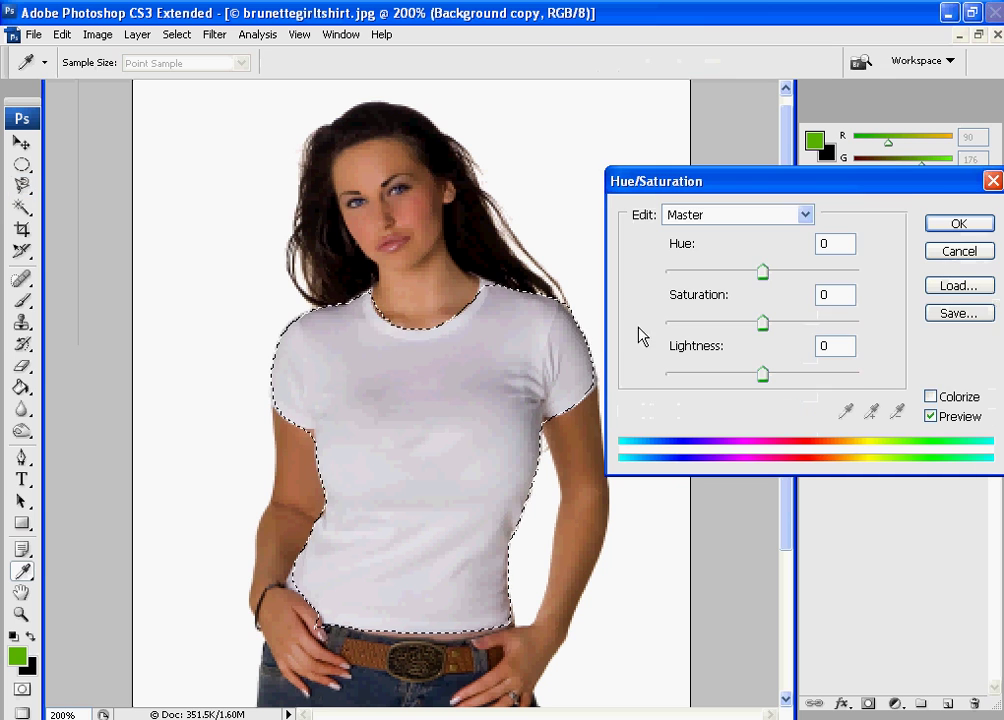
{"action": "left_click", "coordinate": [930, 396]}
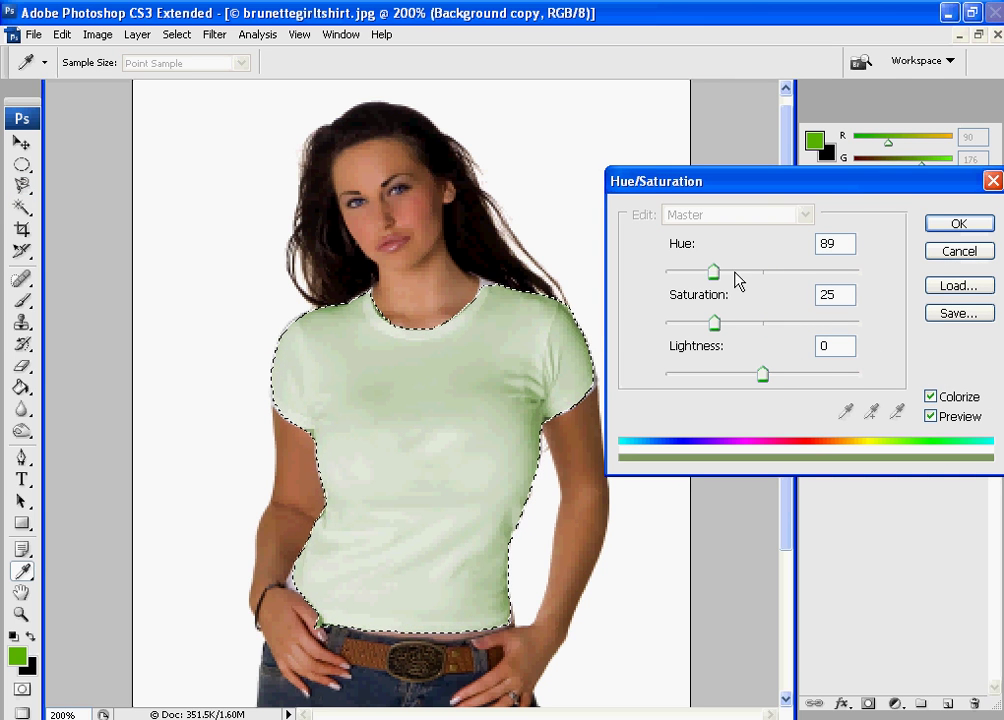
{"action": "left_click_drag", "start_coordinate": [713, 271], "coordinate": [779, 271]}
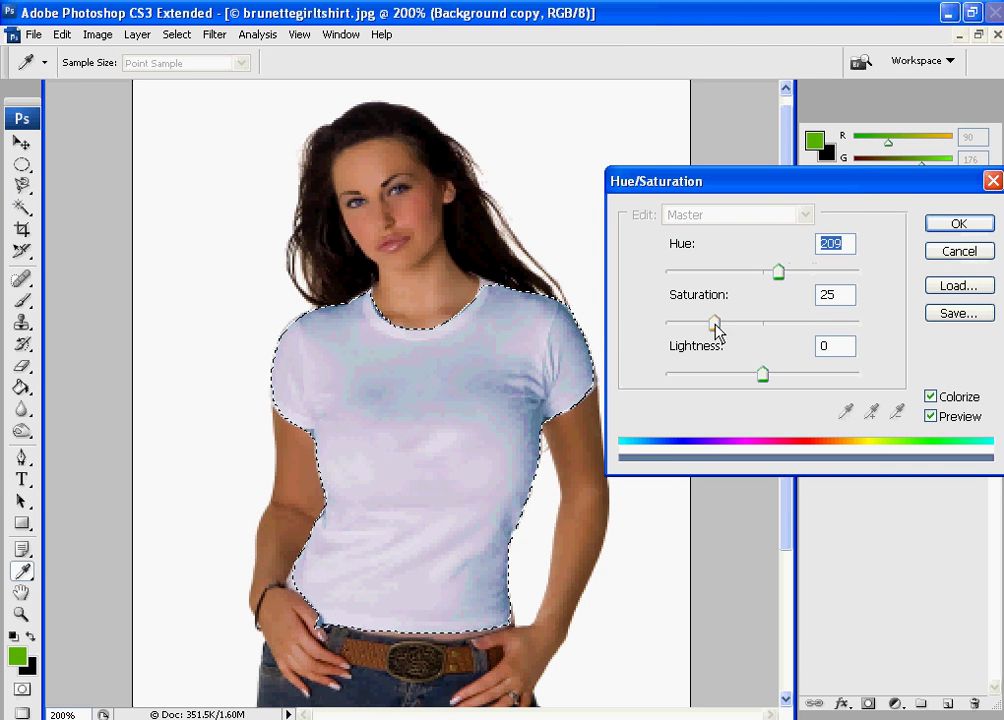
{"action": "left_click_drag", "start_coordinate": [714, 324], "coordinate": [772, 327]}
{"action": "left_click_drag", "start_coordinate": [763, 375], "coordinate": [716, 383]}
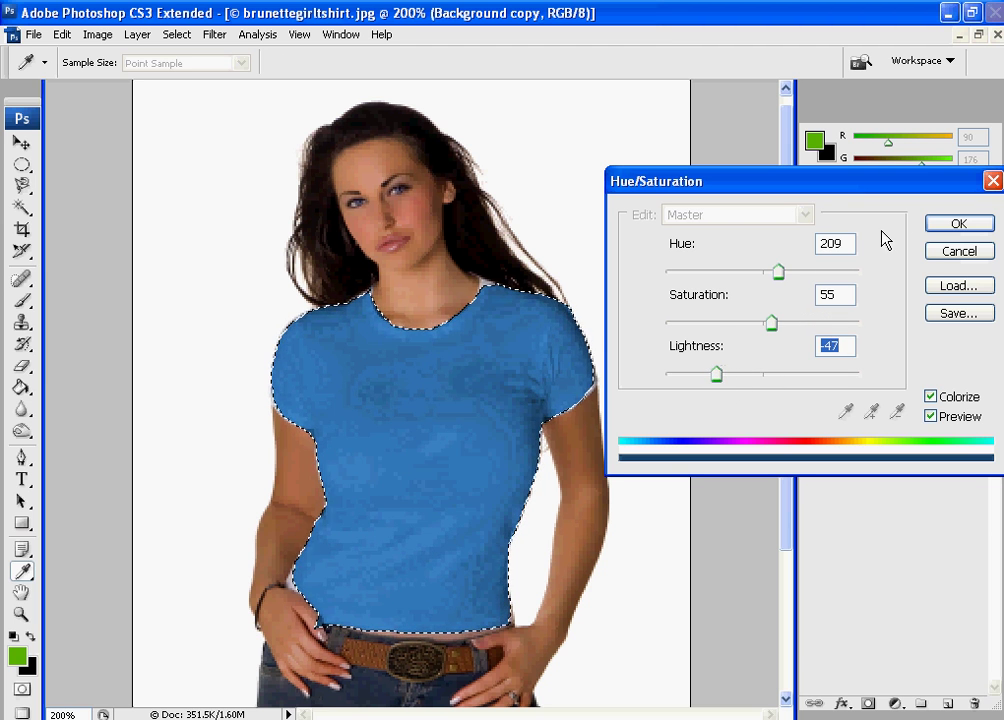
{"action": "left_click_drag", "start_coordinate": [809, 186], "coordinate": [739, 180]}
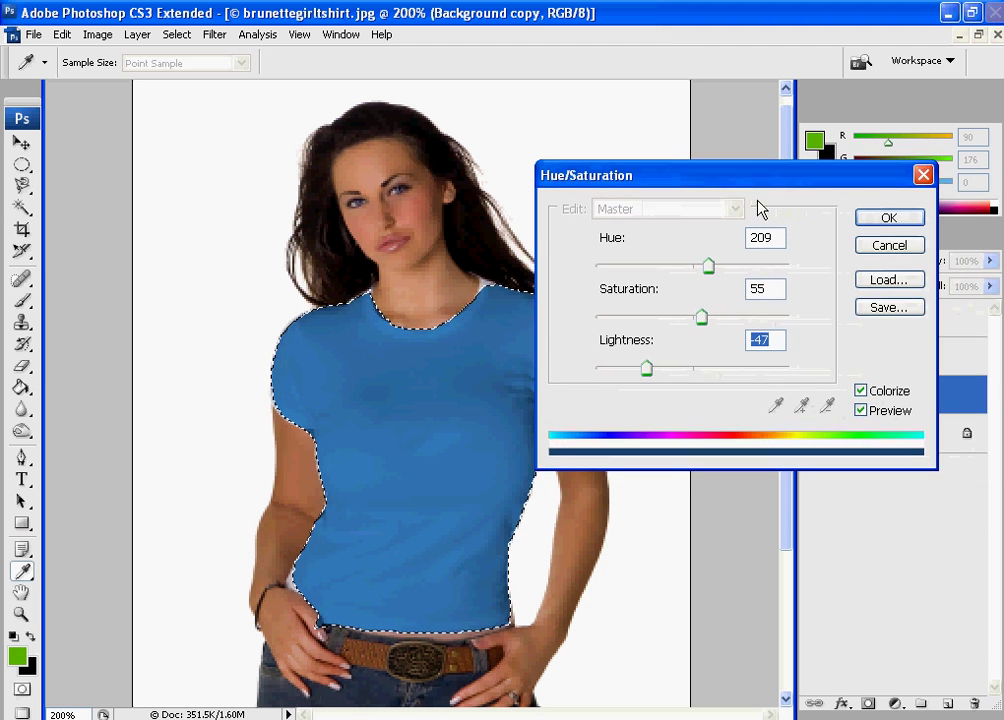
{"action": "left_click", "coordinate": [889, 218]}
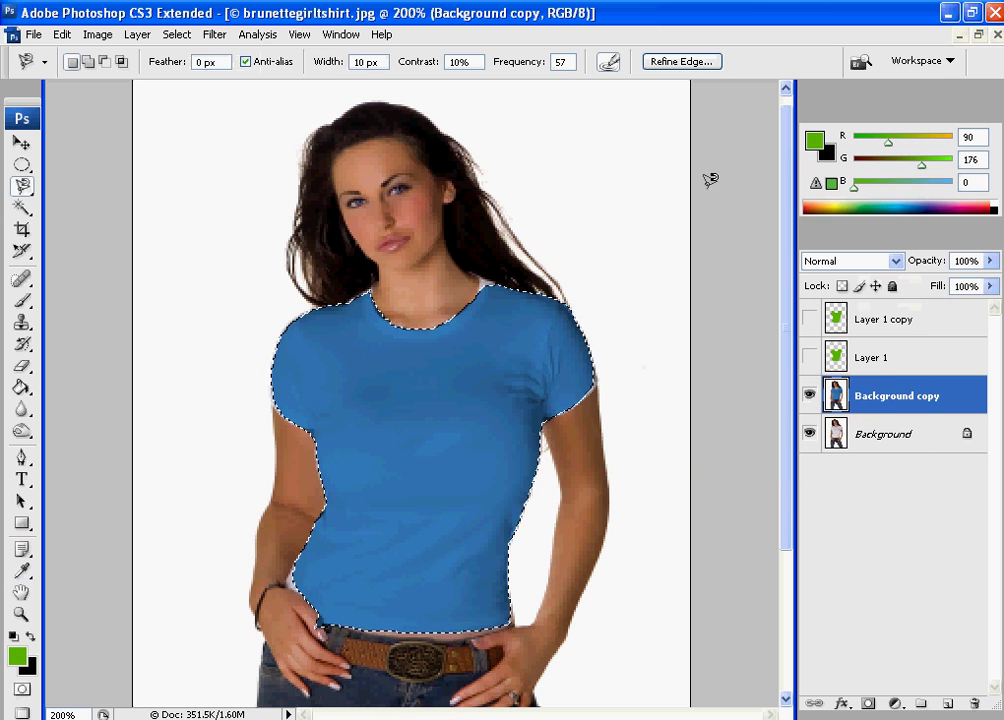
- Deselect and restore the shirt selection, then revert to the Magnetic Lasso state in History
{"action": "left_click", "coordinate": [177, 34]}
{"action": "left_click", "coordinate": [198, 72]}
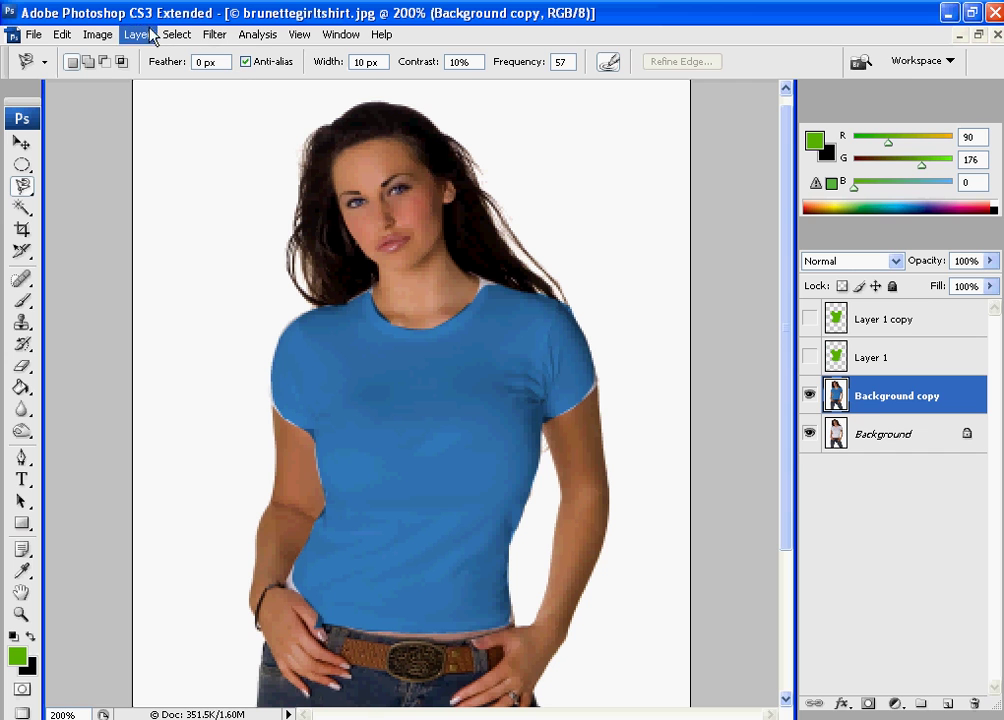
{"action": "key", "text": "ctrl+z"}
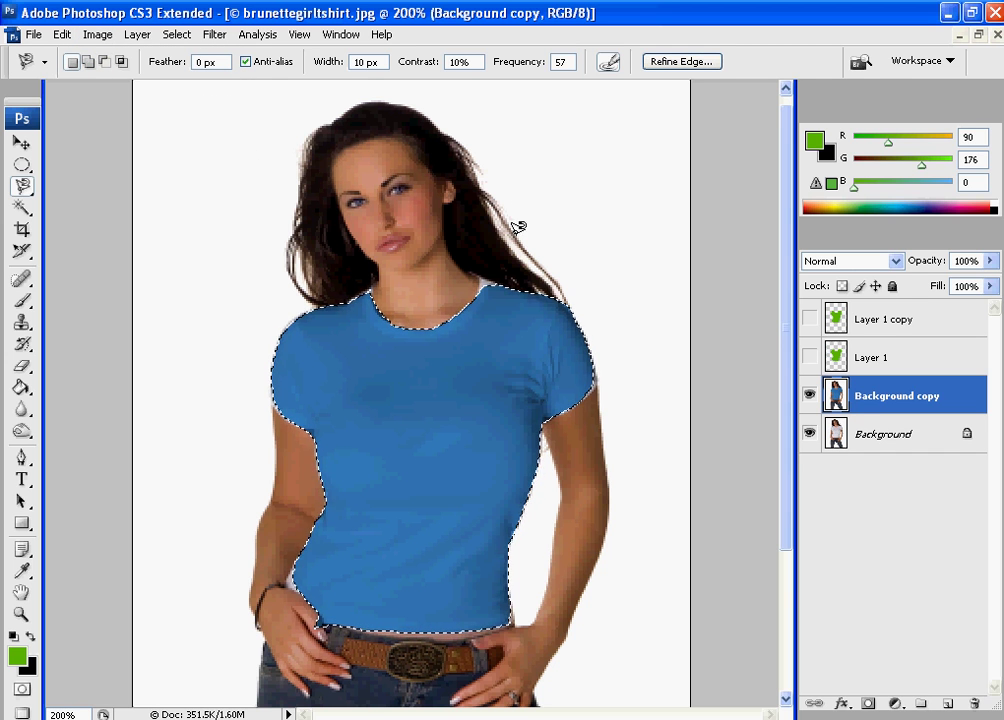
{"action": "left_click", "coordinate": [341, 34]}
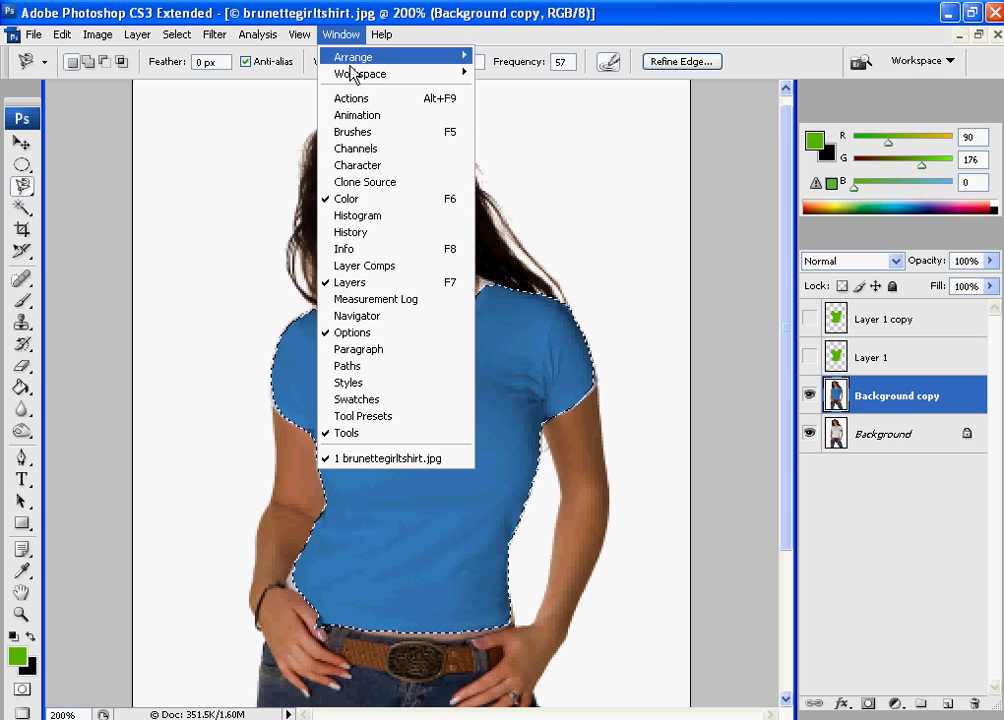
{"action": "left_click", "coordinate": [355, 231]}
{"action": "left_click", "coordinate": [679, 311]}
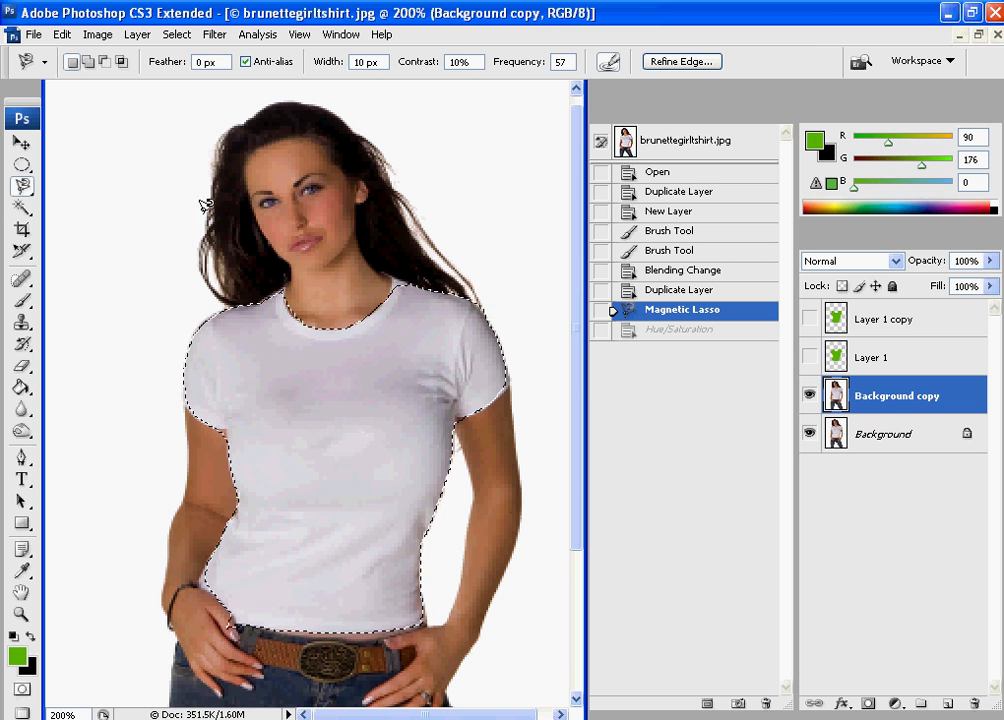
- Apply Curves to the RGB, Red and Green channels, raising red to tint the shirt pink
{"action": "left_click", "coordinate": [97, 35]}
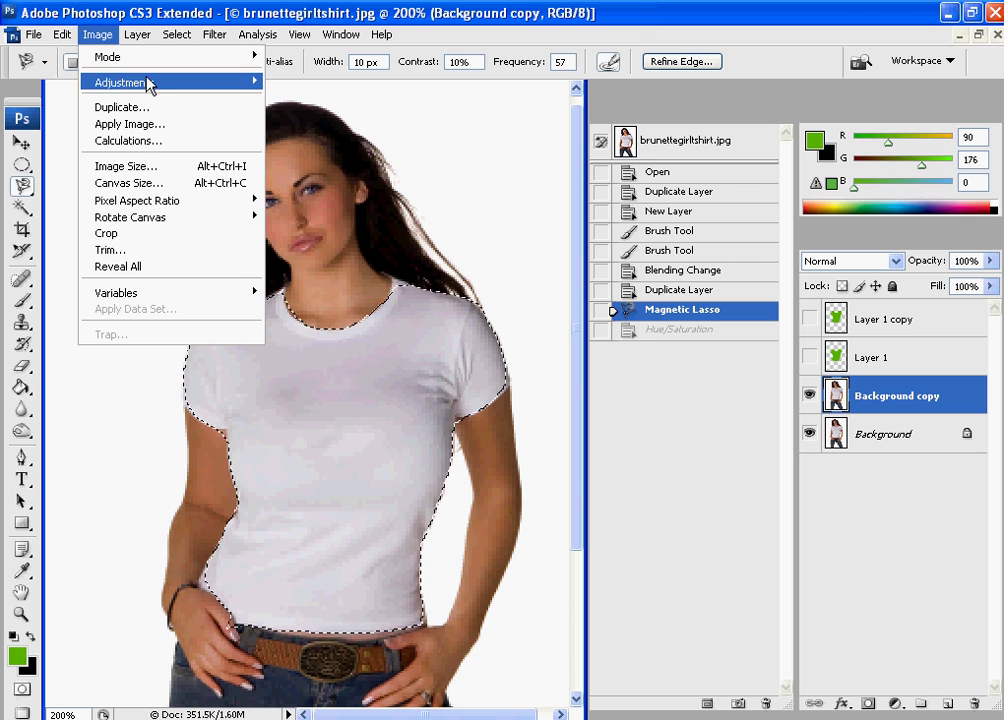
{"action": "mouse_move", "coordinate": [242, 90]}
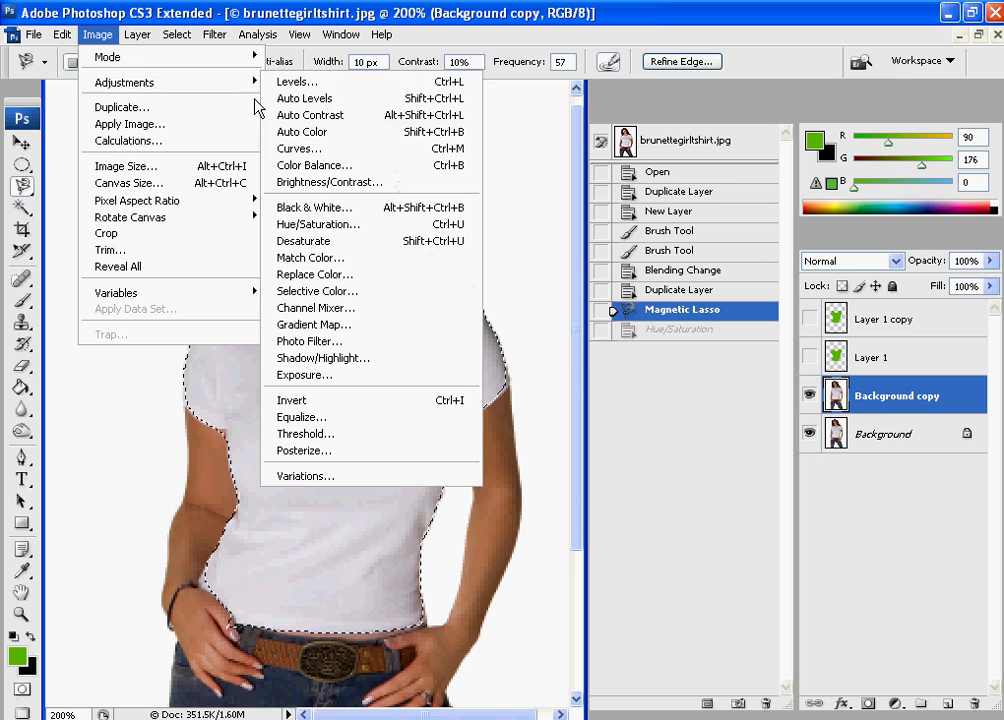
{"action": "left_click", "coordinate": [310, 148]}
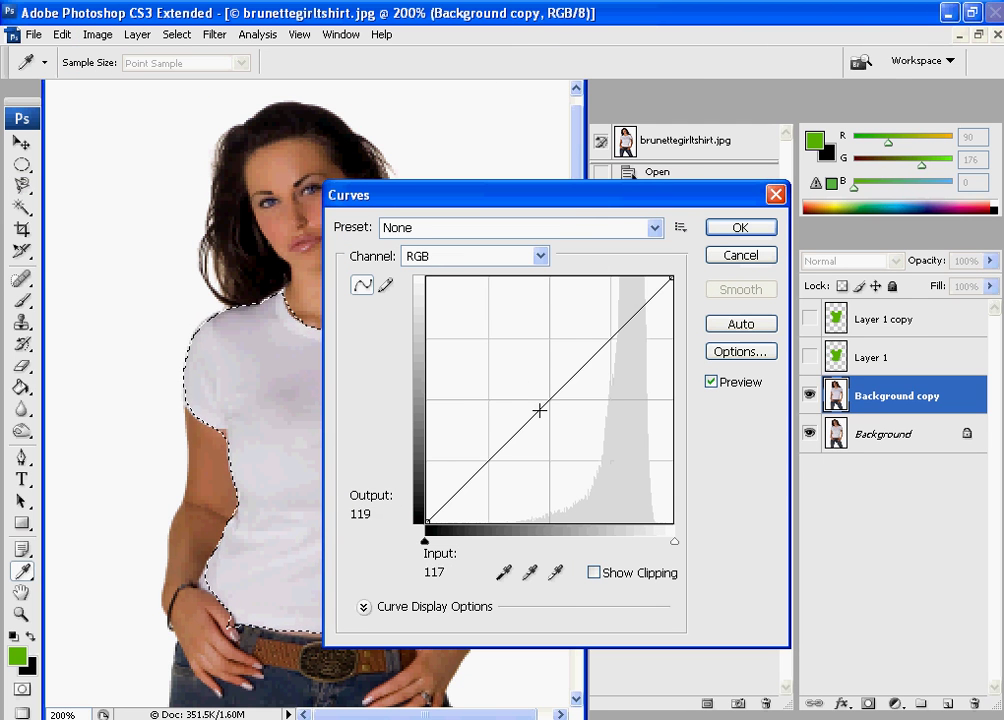
{"action": "left_click_drag", "start_coordinate": [538, 410], "coordinate": [545, 435]}
{"action": "left_click", "coordinate": [503, 260]}
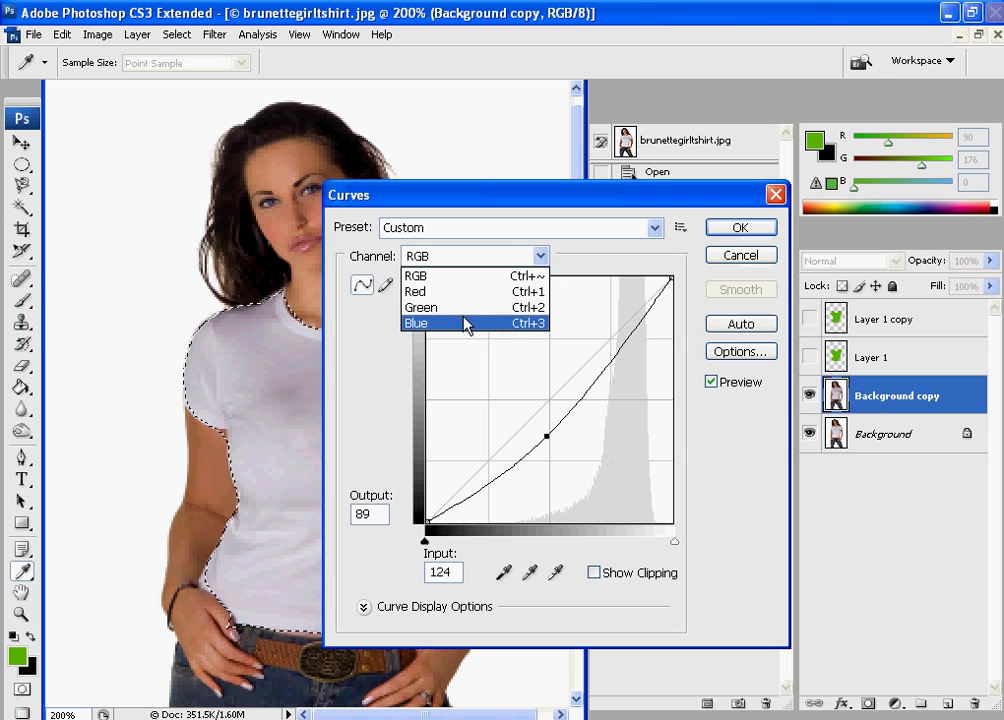
{"action": "left_click", "coordinate": [466, 292]}
{"action": "left_click_drag", "start_coordinate": [540, 411], "coordinate": [557, 440]}
{"action": "left_click", "coordinate": [507, 258]}
{"action": "left_click", "coordinate": [480, 313]}
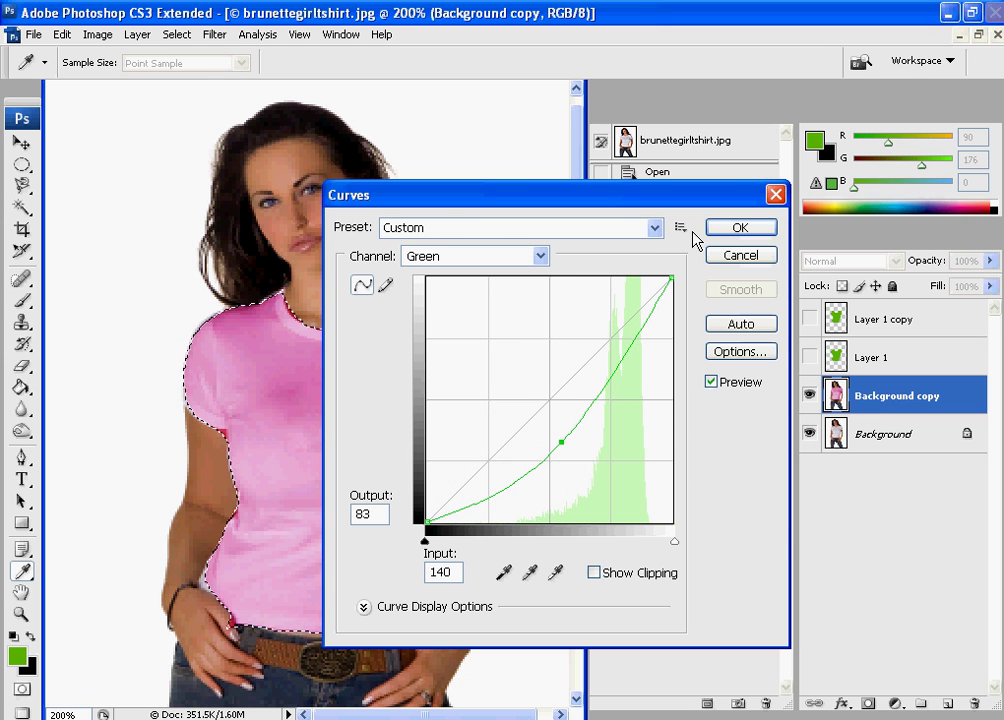
{"action": "left_click", "coordinate": [724, 230]}
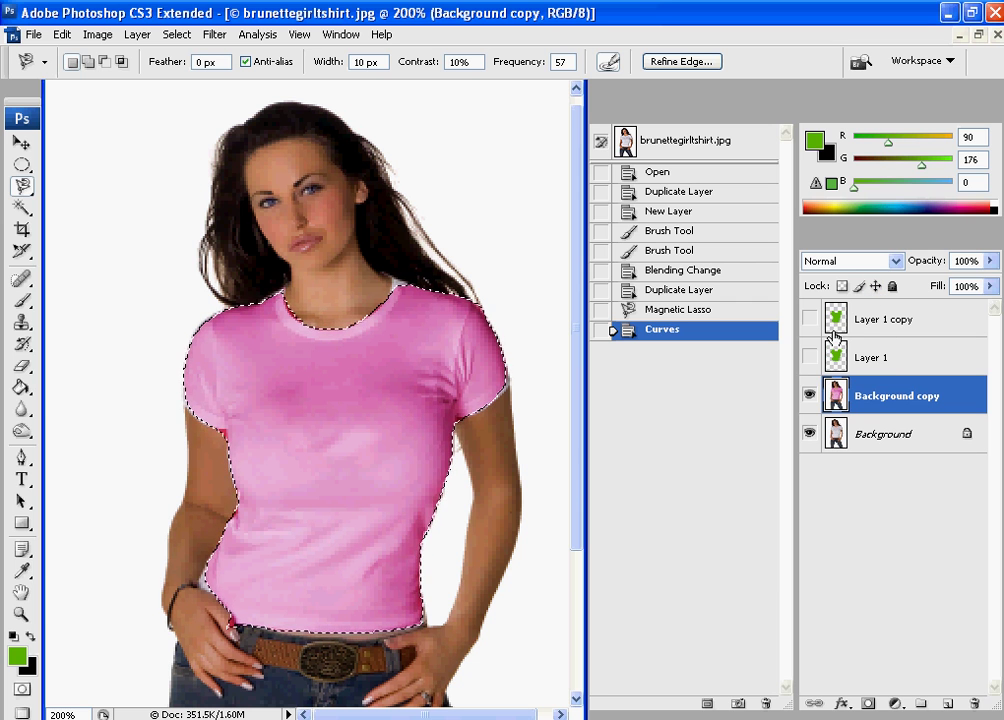
{"action": "left_click", "coordinate": [809, 395]}
{"action": "left_click", "coordinate": [809, 395]}
{"action": "left_click", "coordinate": [815, 318]}
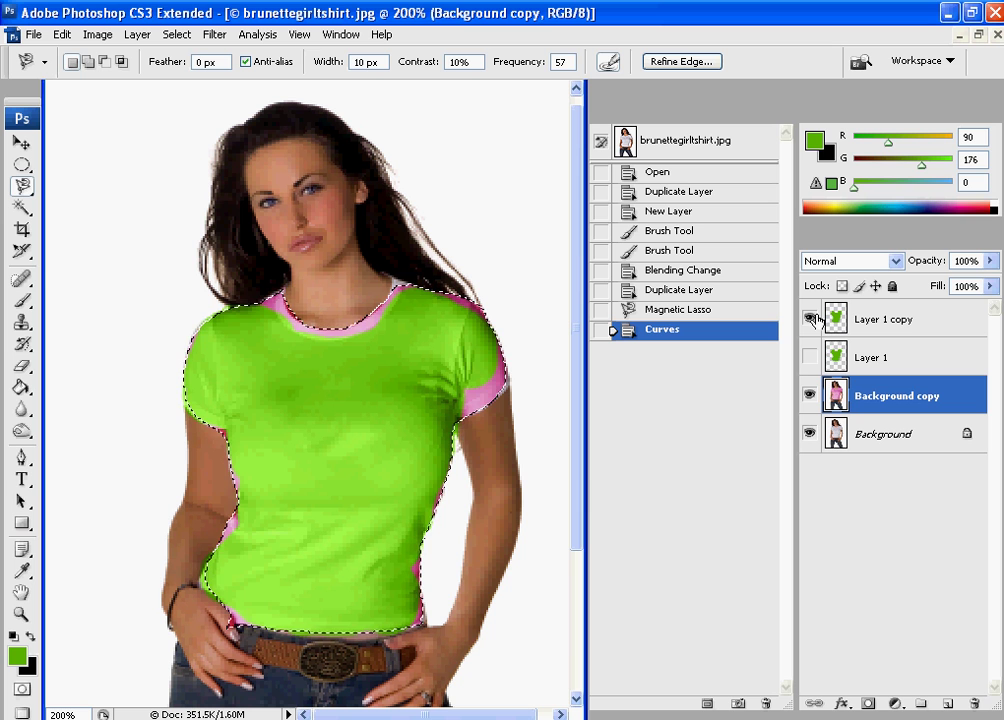
{"action": "left_click", "coordinate": [811, 318]}
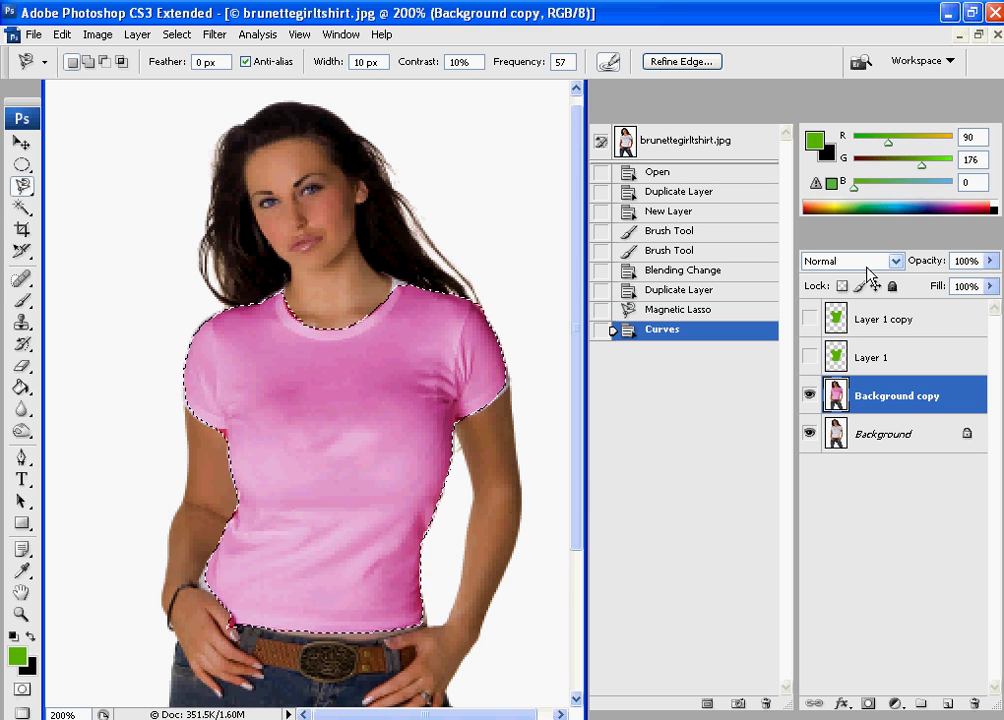
{"action": "left_click", "coordinate": [862, 322]}
{"action": "left_click", "coordinate": [811, 318]}
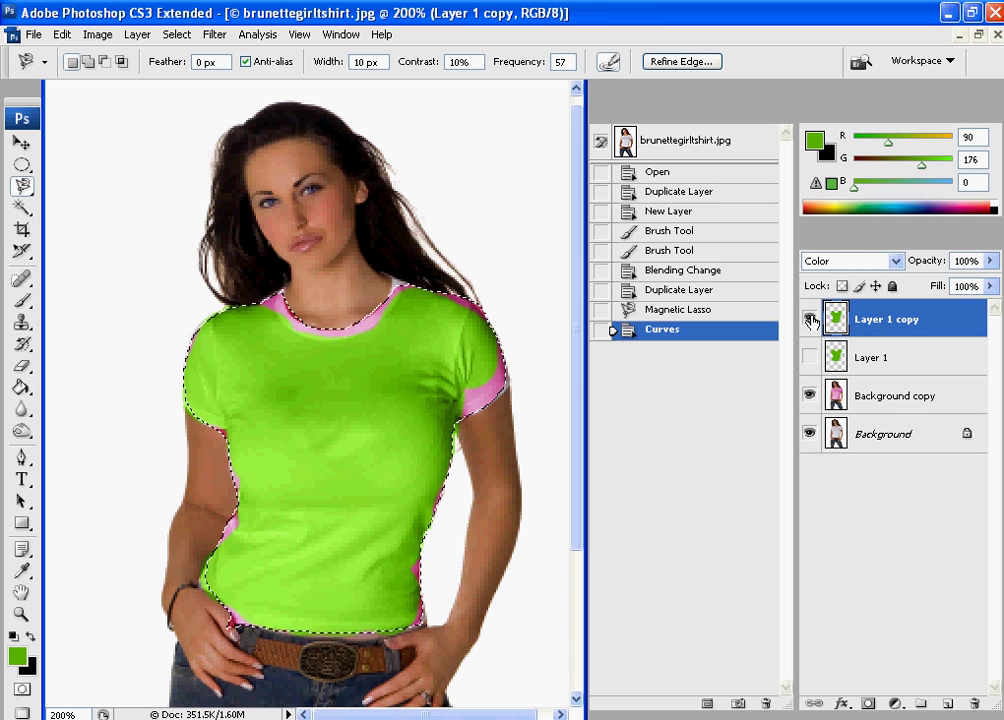
{"action": "left_click", "coordinate": [811, 317]}
{"action": "left_click", "coordinate": [888, 396]}
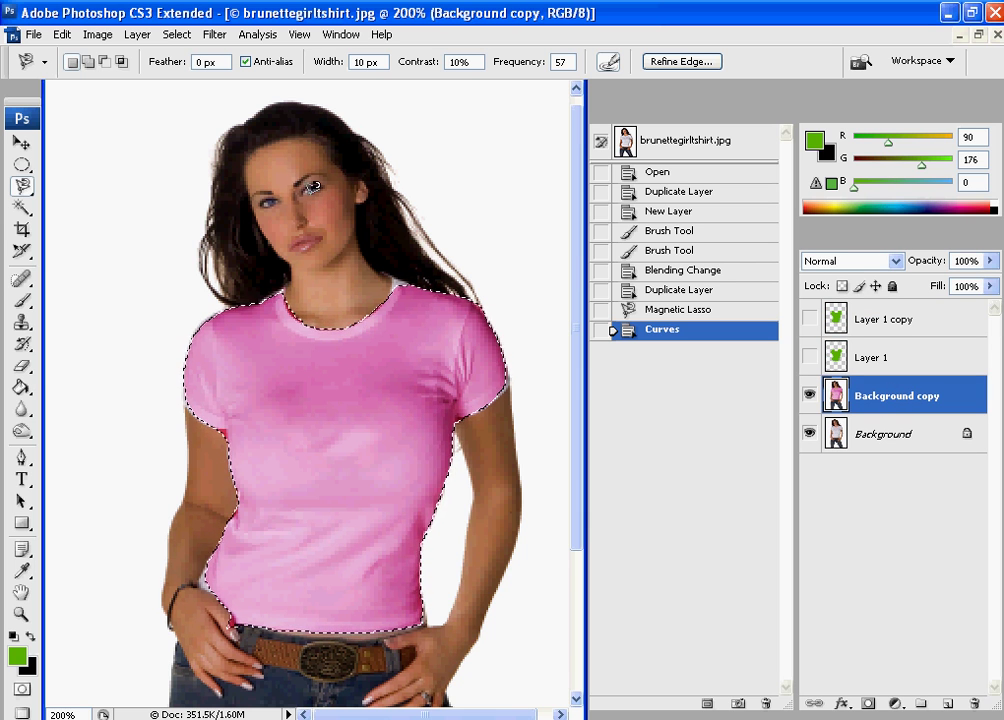
{"action": "left_click", "coordinate": [97, 35]}
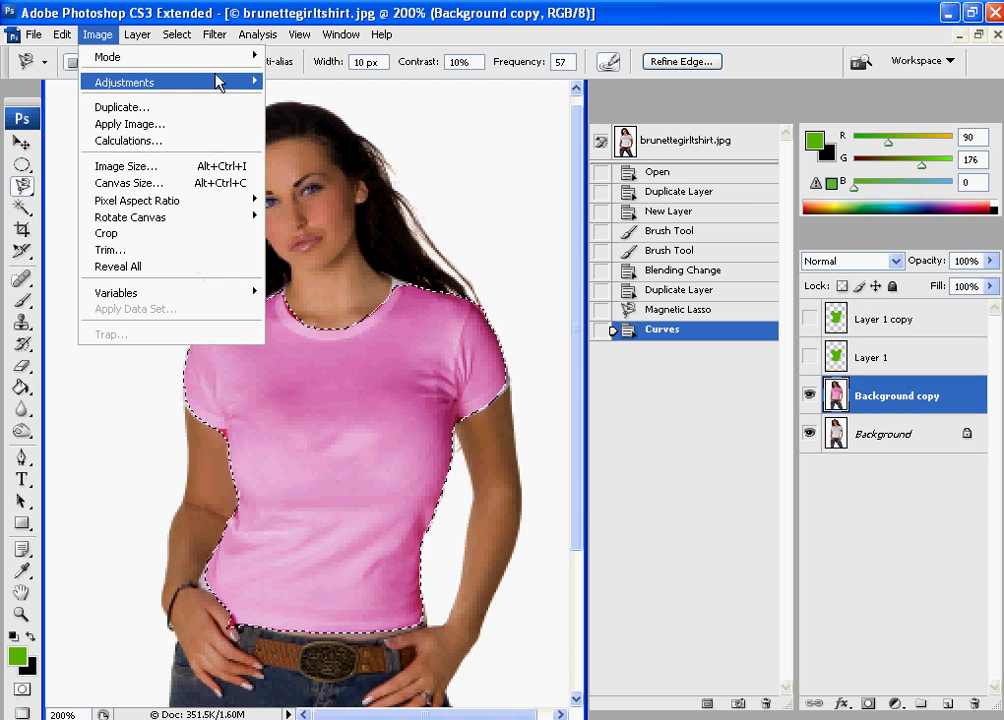
{"action": "mouse_move", "coordinate": [220, 84]}
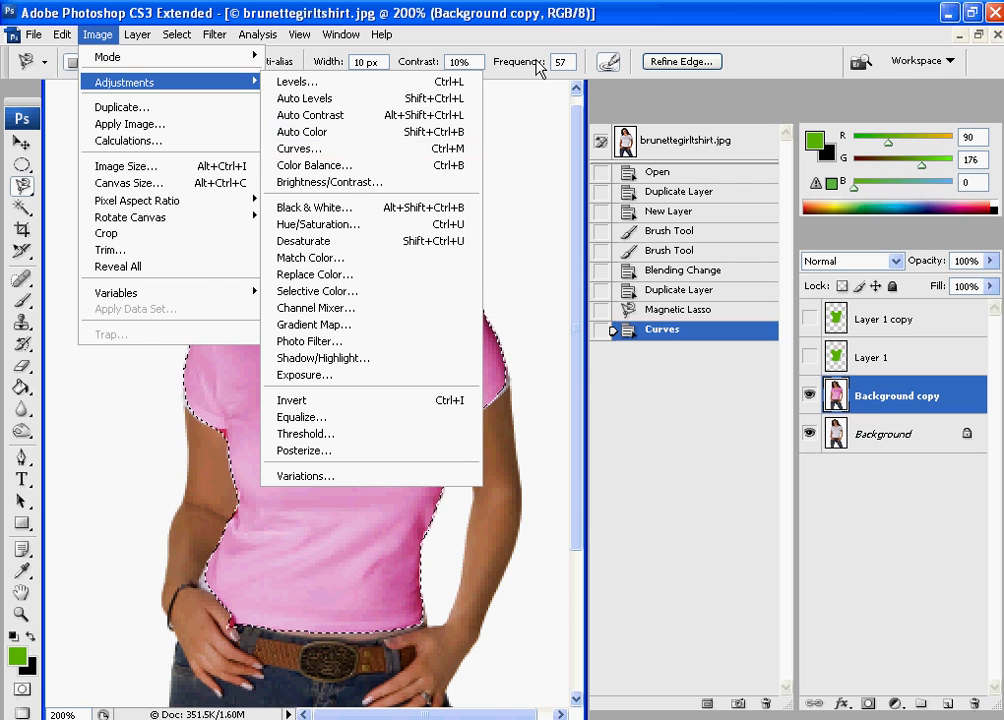
{"action": "left_click", "coordinate": [578, 18]}
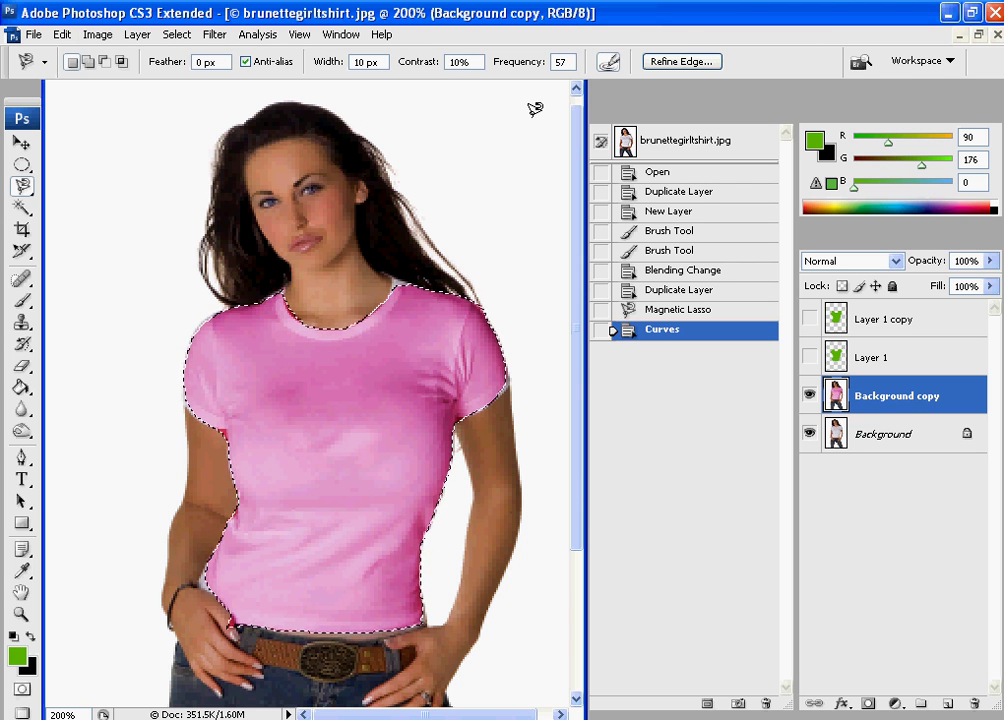